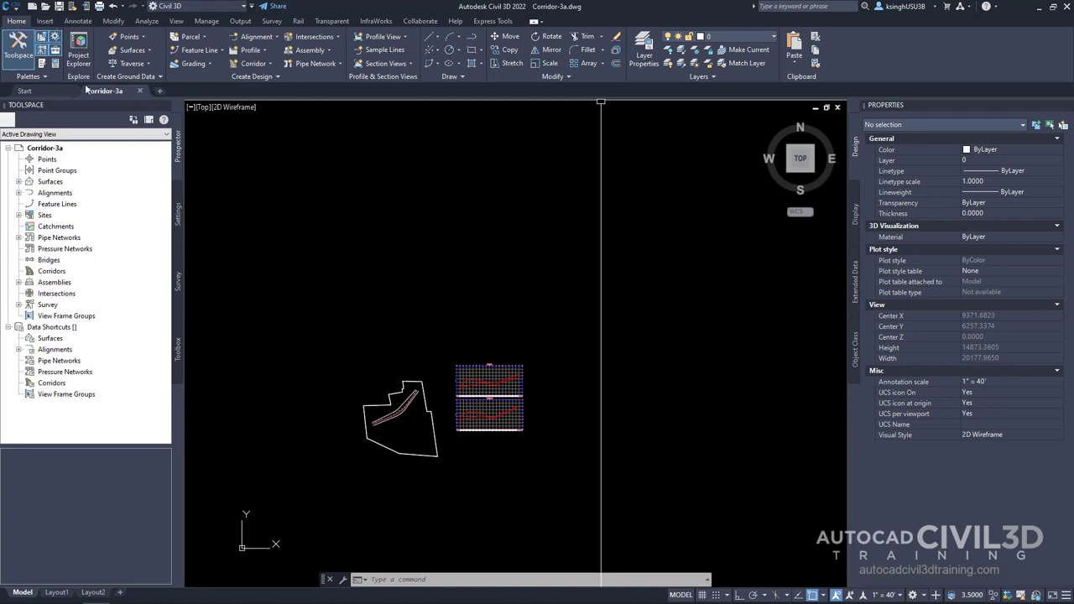
Create an assembly named Divied Highway and place its baseline in the empty area beside the profile views
click(328, 49)
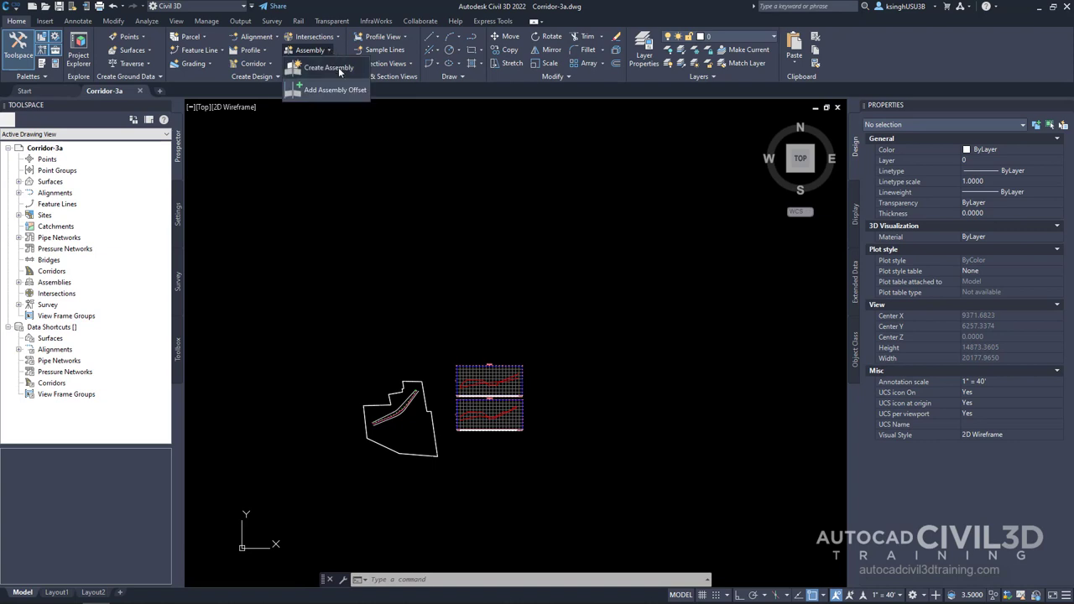
click(338, 67)
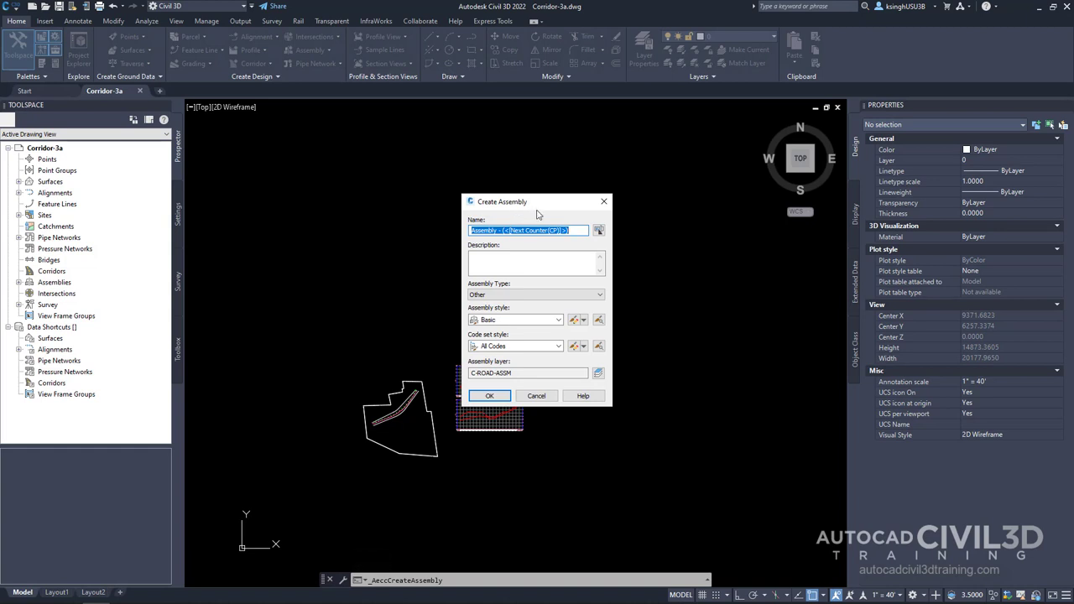
text(Divied Highway)
click(503, 396)
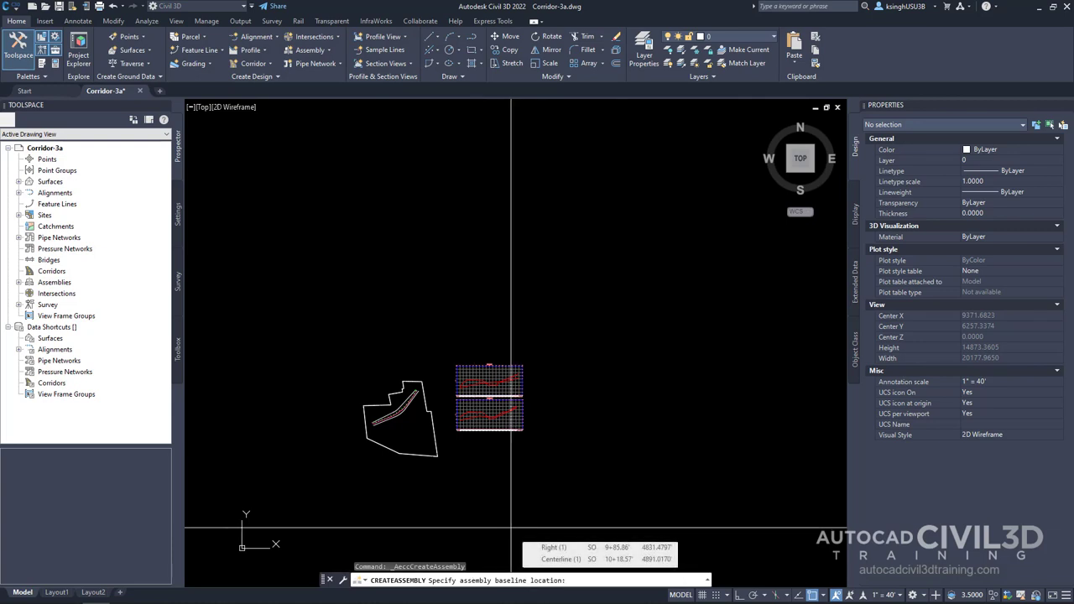
click(682, 279)
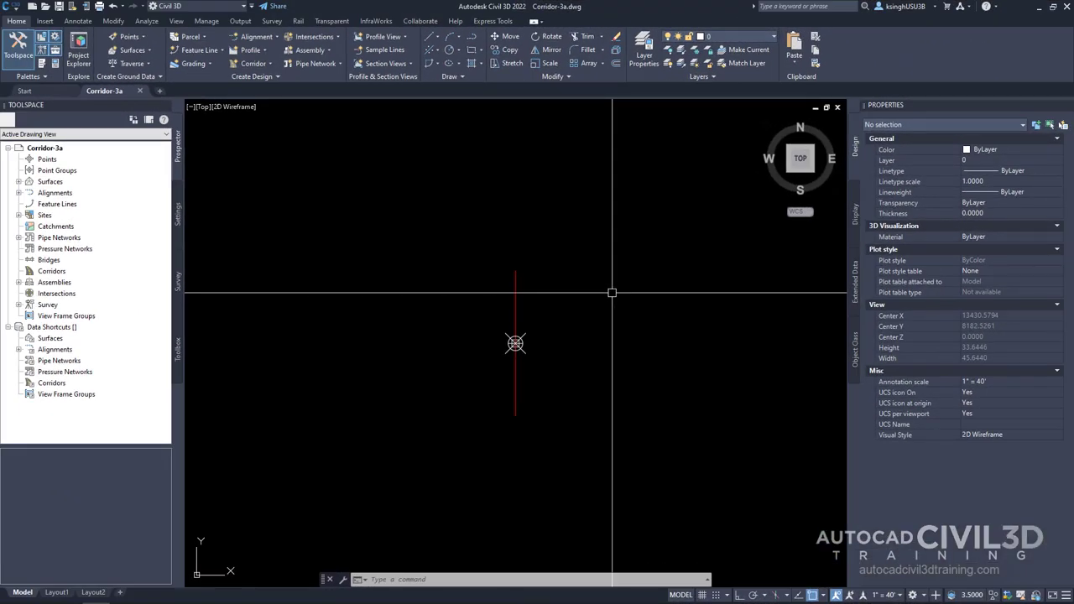
Show the subassembly tool palettes with the Civil Imperial Subassemblies set
click(42, 65)
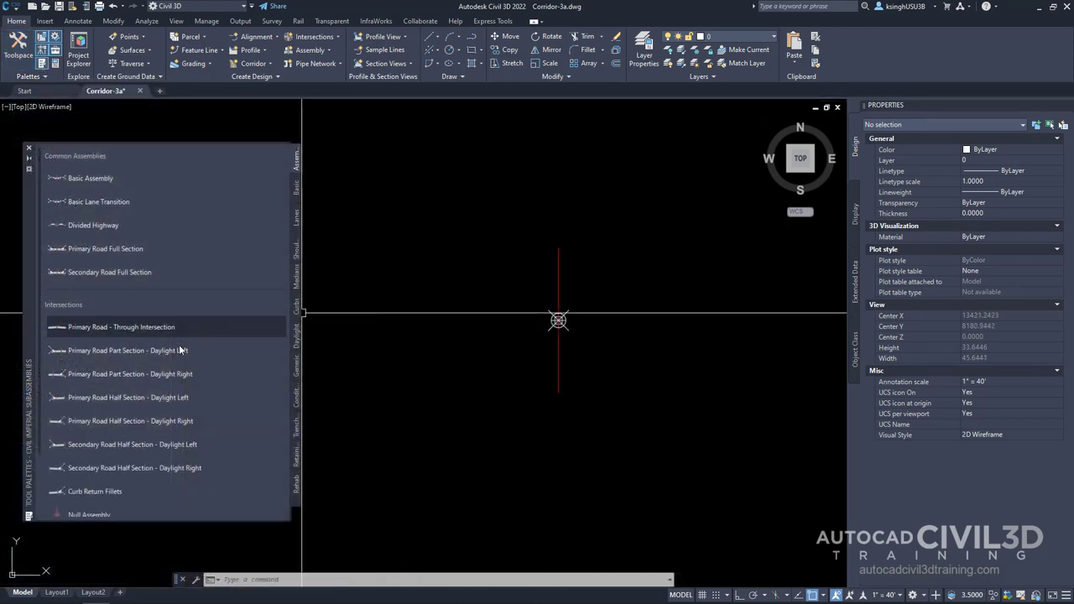
right_click(30, 347)
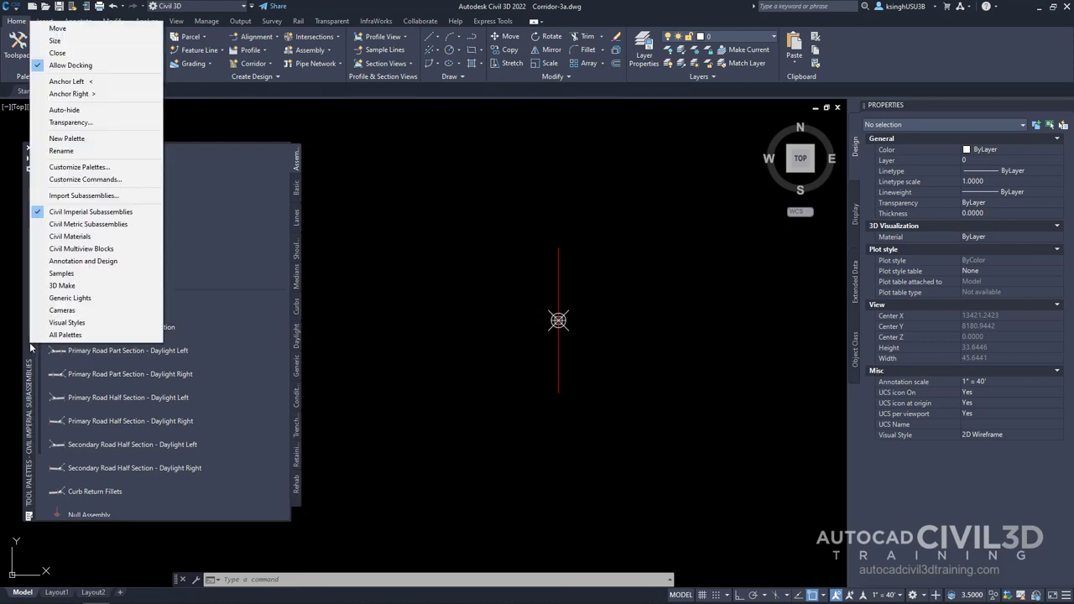
click(136, 216)
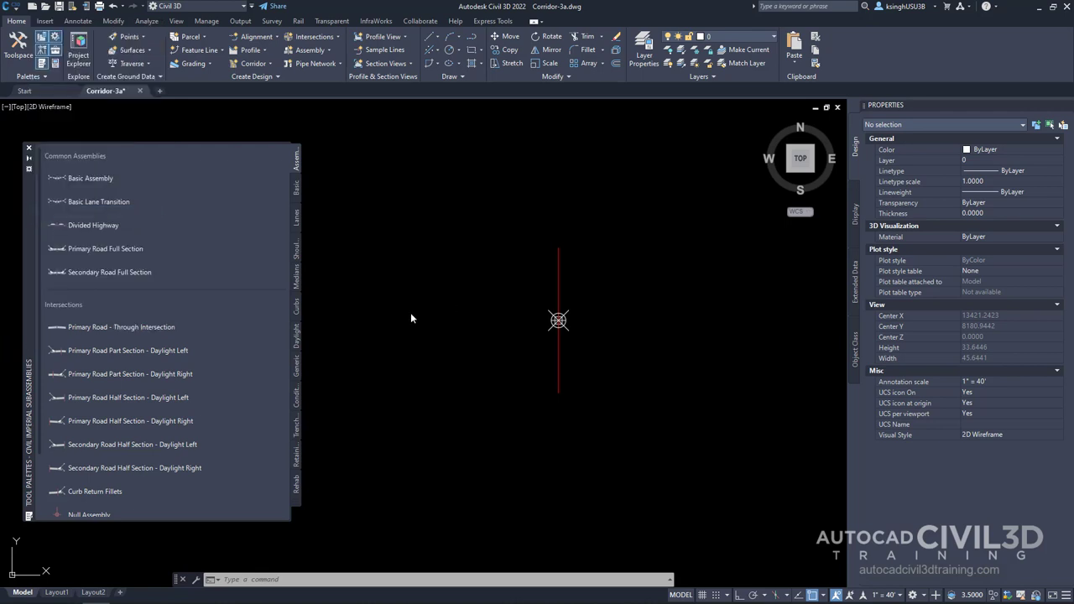
Examine the help page for the MedianDepressedShoulderExt subassembly, including its centerline pivot diagrams, and close it
click(295, 285)
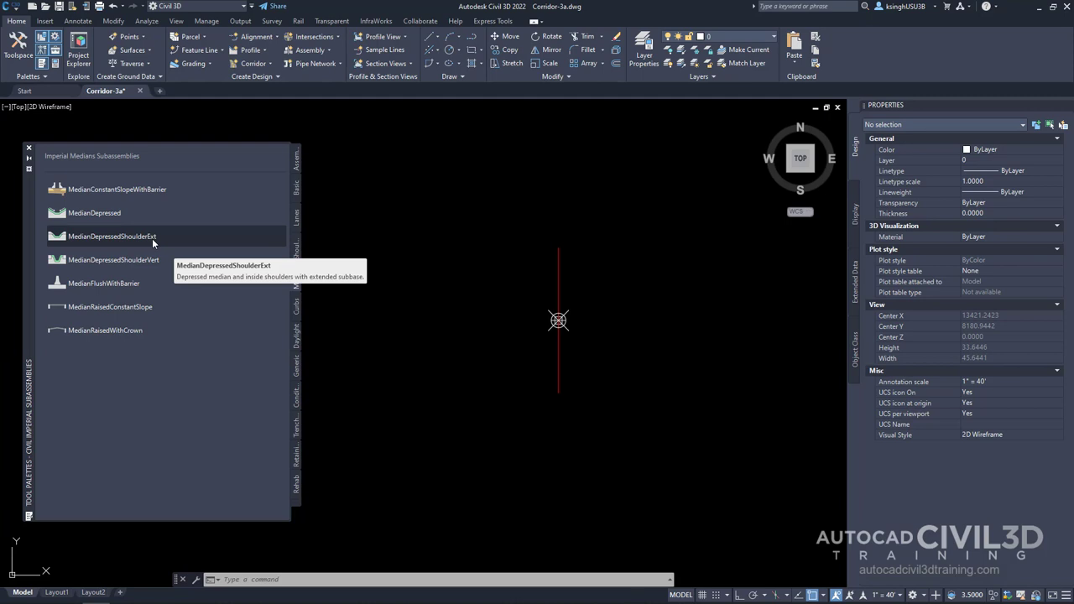
right_click(152, 239)
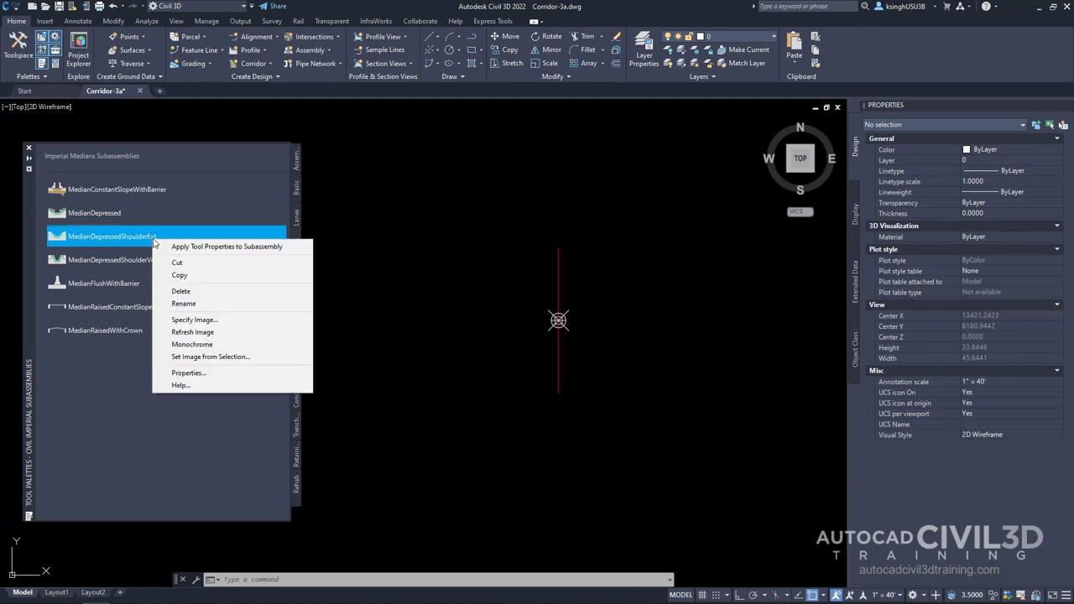
click(207, 387)
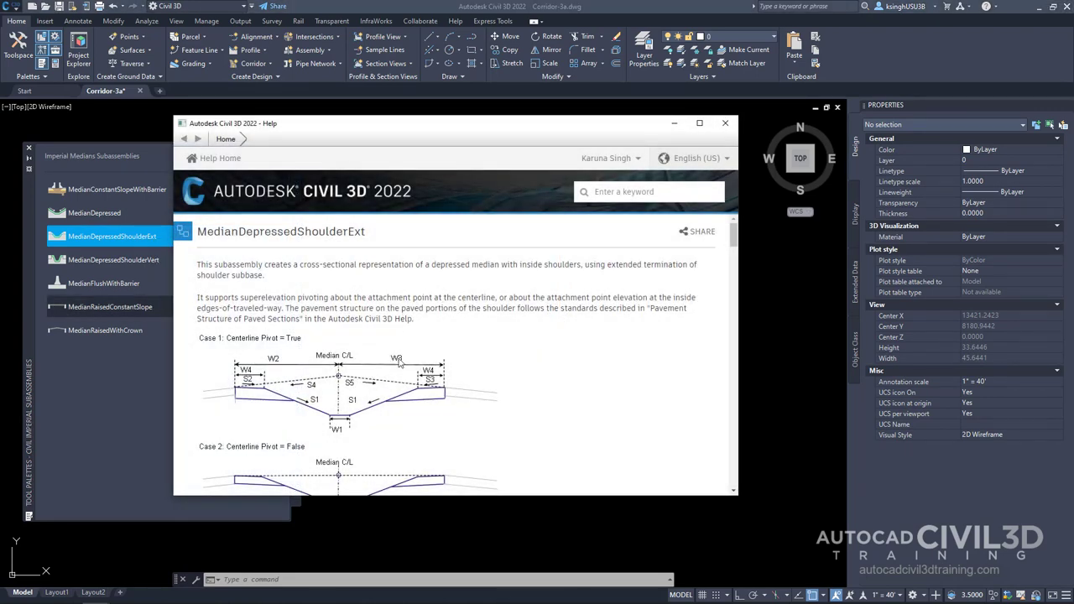
scroll(399, 360, down, 4)
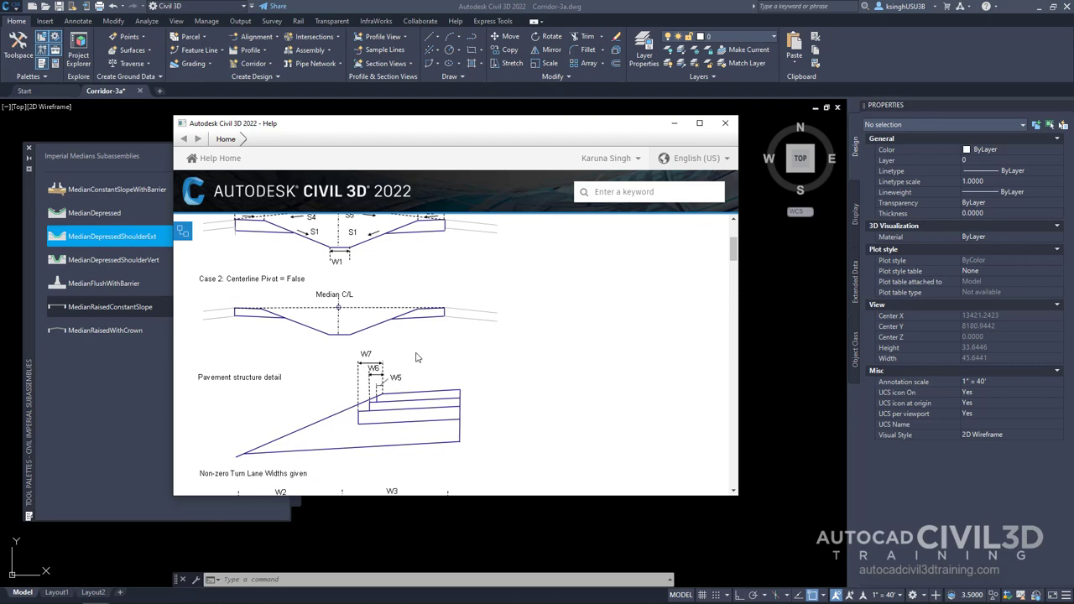
key(alt+F4)
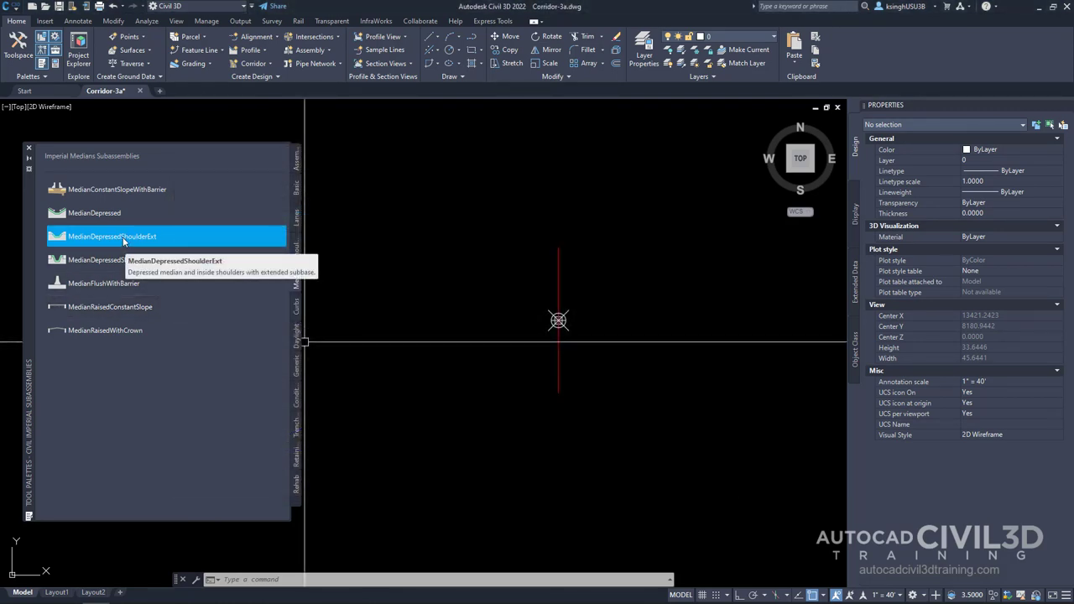
Attach the MedianDepressedShoulderExt subassembly to the assembly baseline with Centerline Pivot set to Pivot about centerline
click(124, 238)
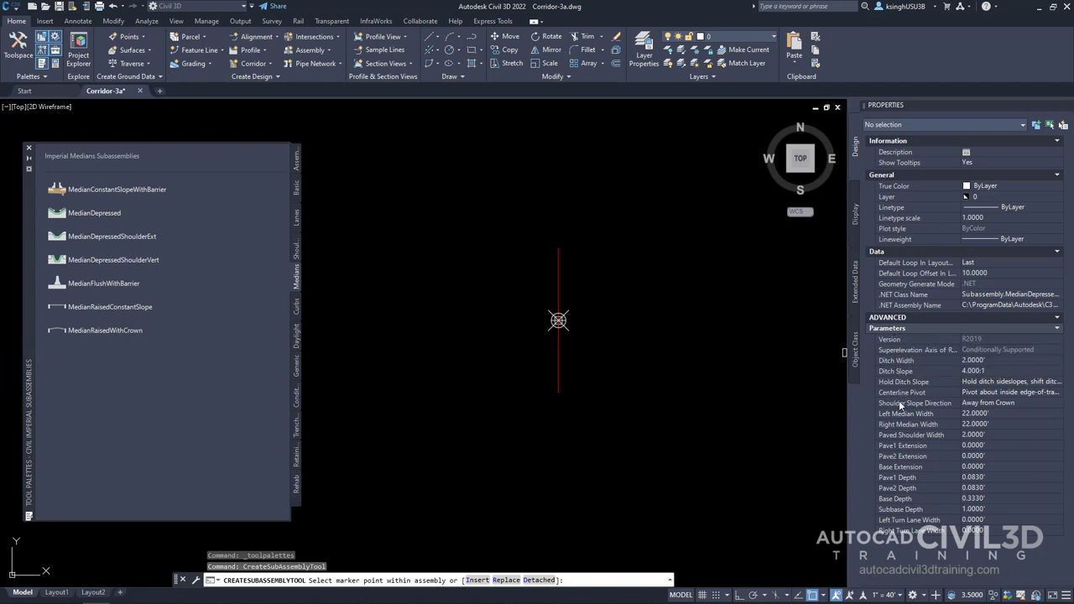
click(1060, 396)
click(1060, 397)
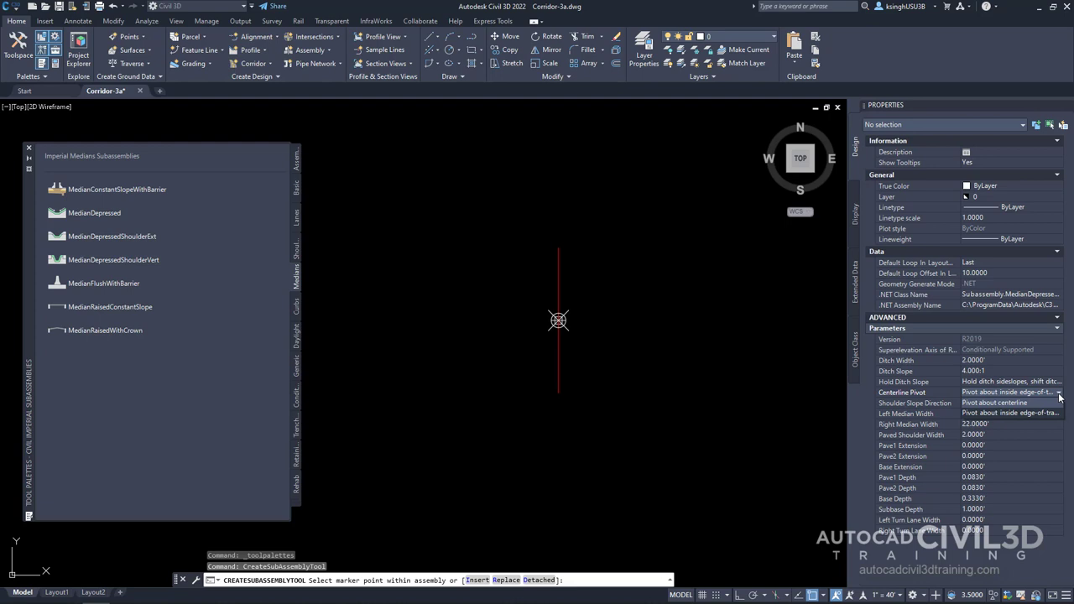
click(1023, 406)
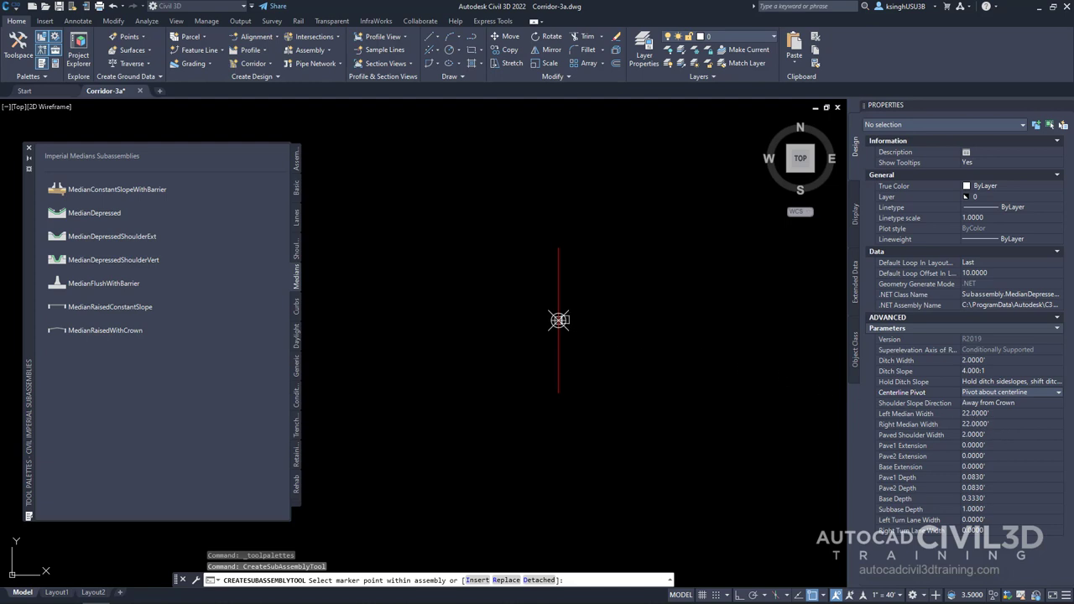
click(559, 320)
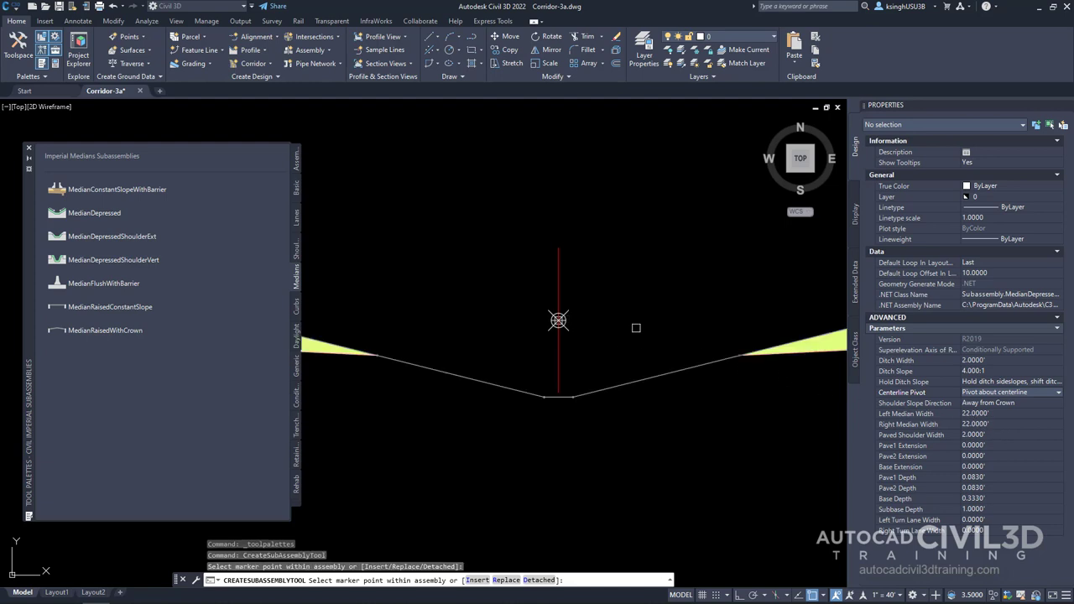
scroll(635, 312, down, 2)
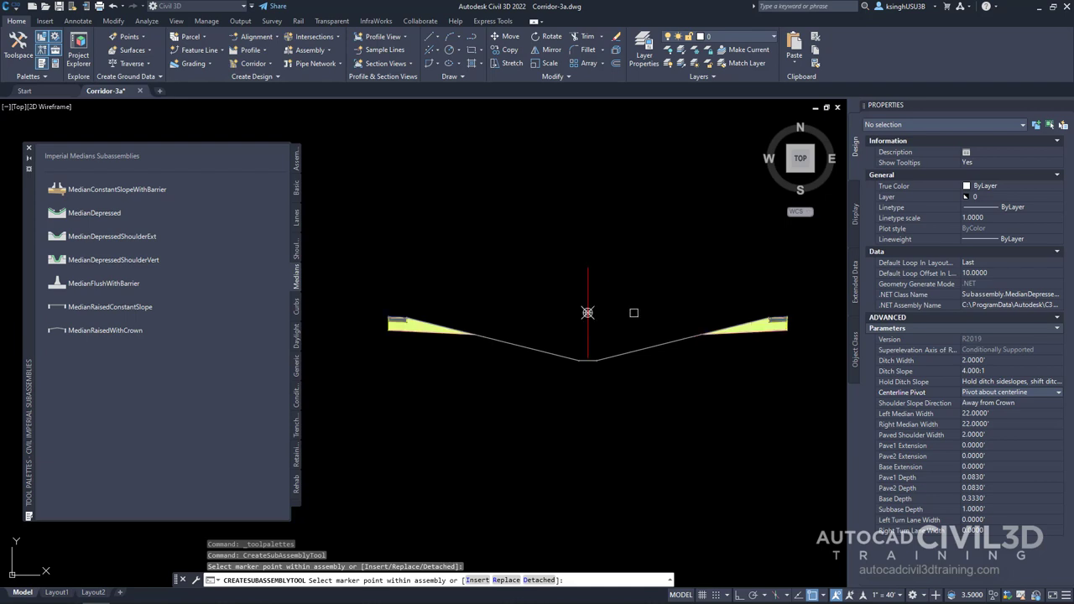
middle_drag(635, 309, 640, 306)
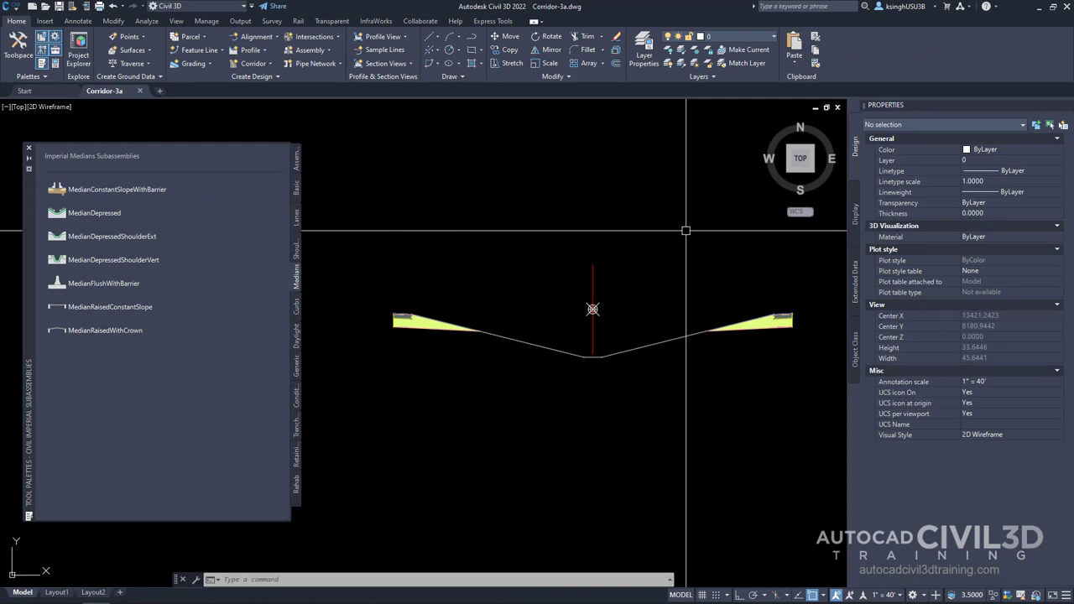
Attach a LaneSuperelevationAOR lane with side Left and width 24 ft to the top outer point of the median's left shoulder
middle_drag(450, 329, 584, 333)
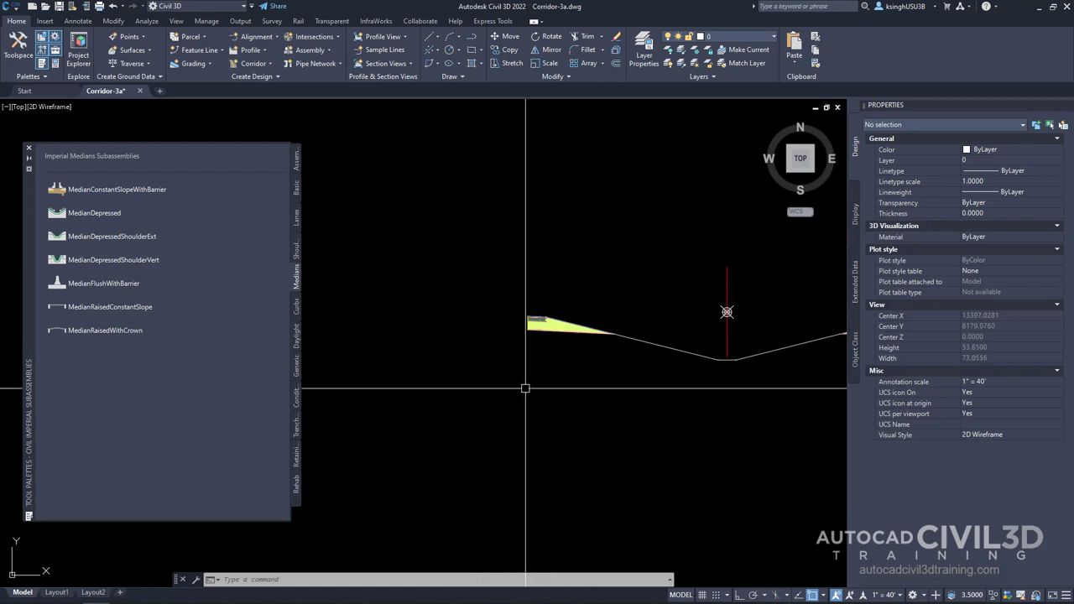
scroll(526, 331, up, 12)
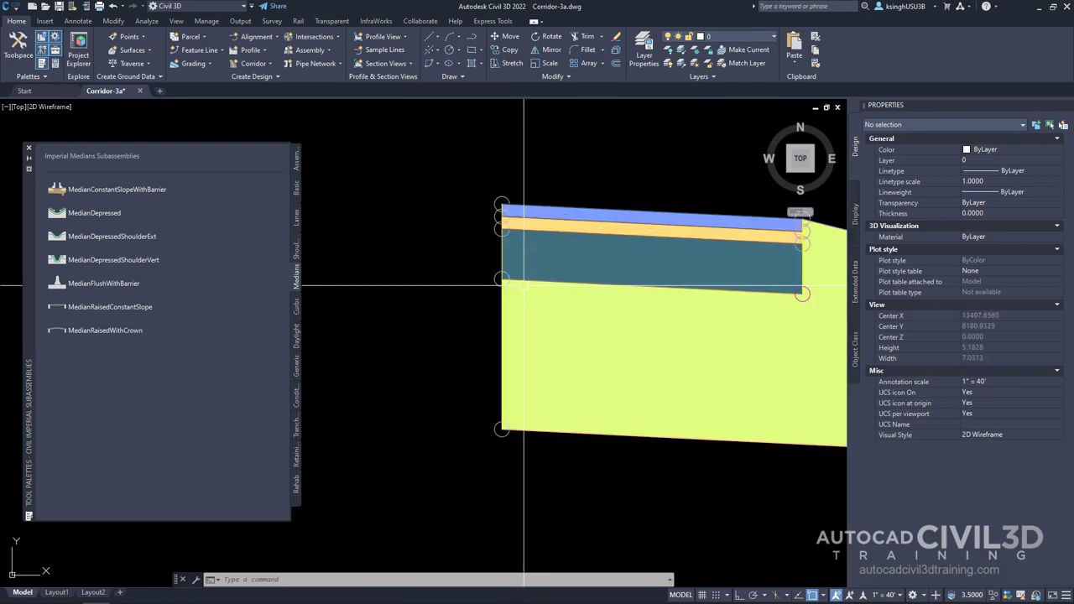
middle_drag(515, 239, 559, 302)
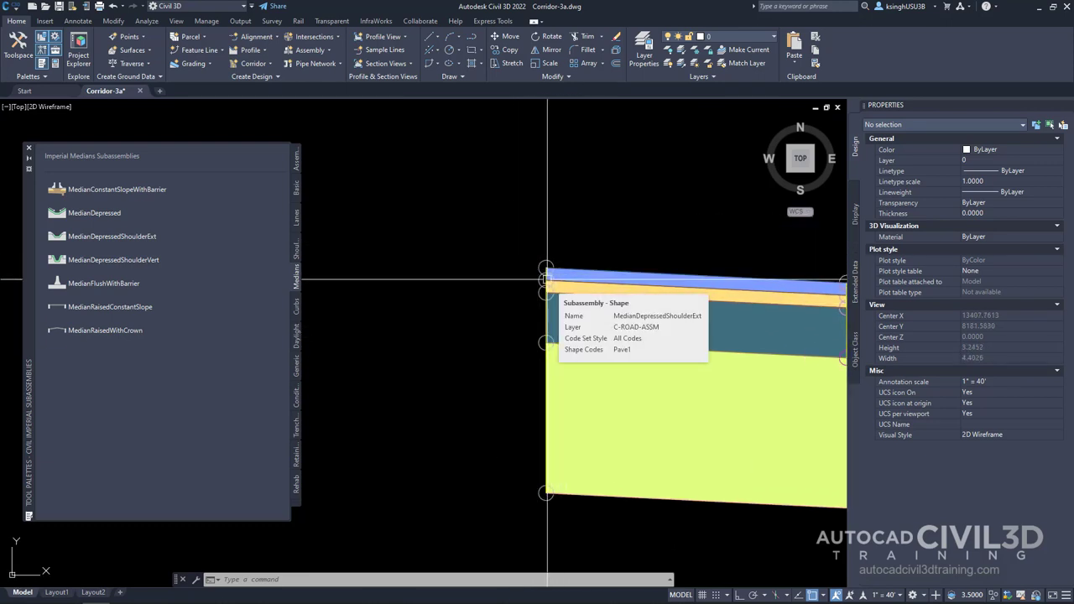
click(299, 225)
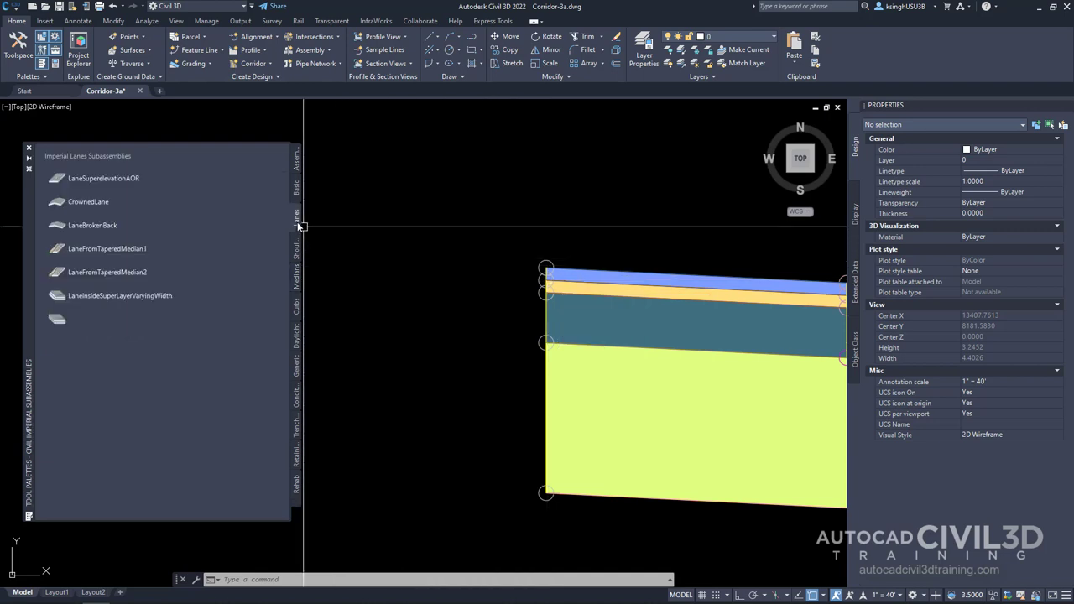
click(152, 179)
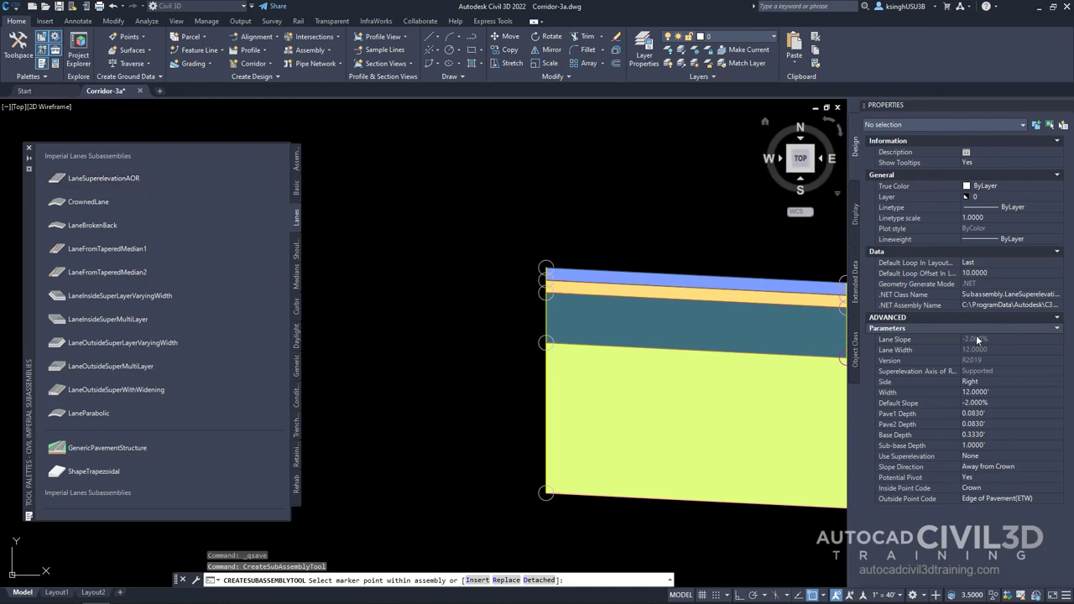
click(999, 380)
click(1013, 380)
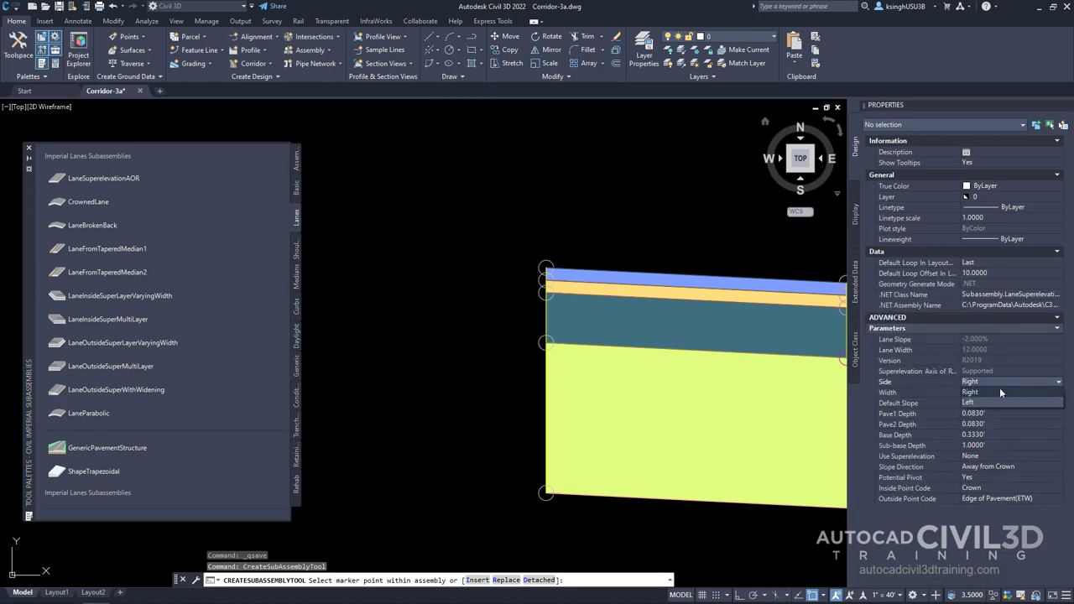
click(980, 402)
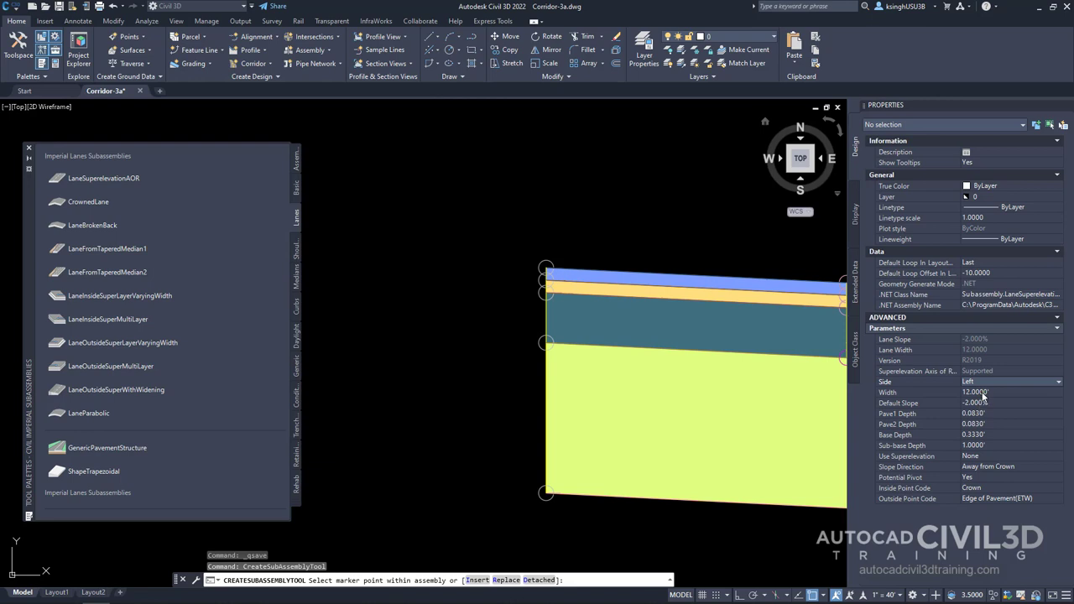
click(982, 391)
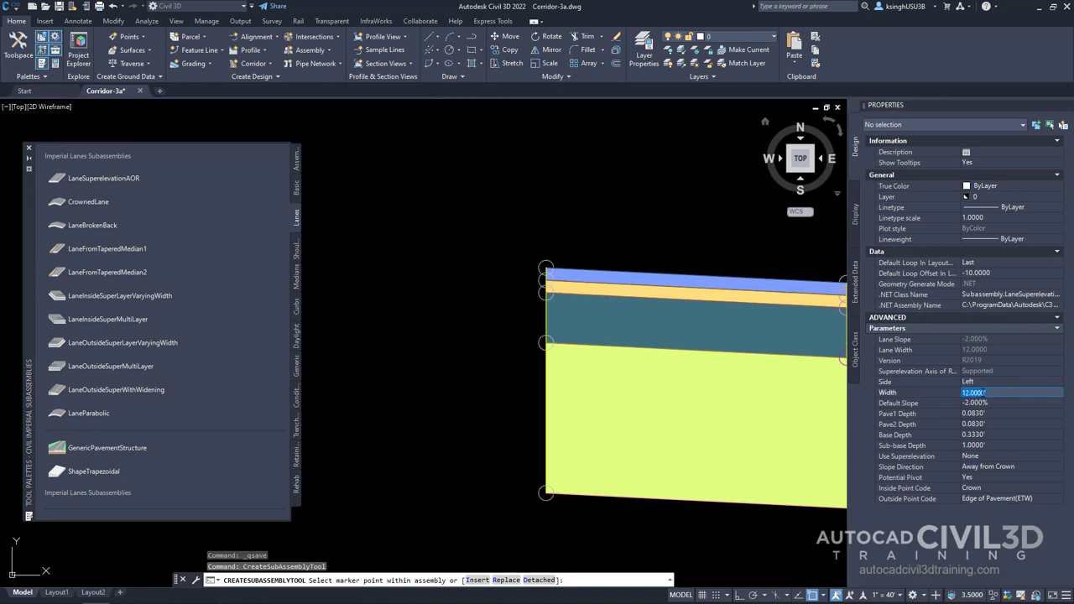
text(24)
key(Tab)
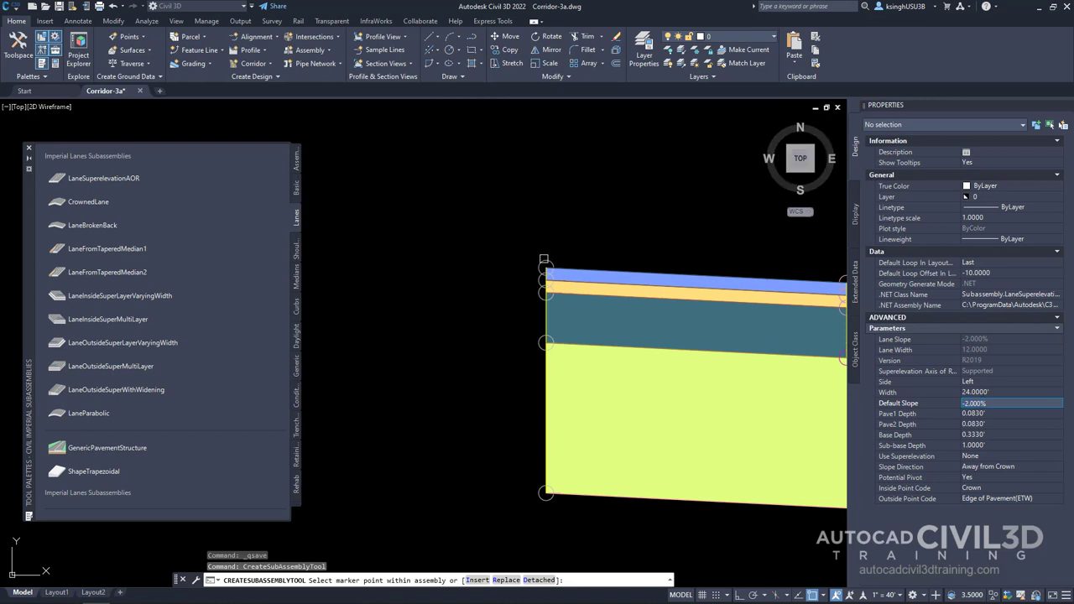
click(545, 260)
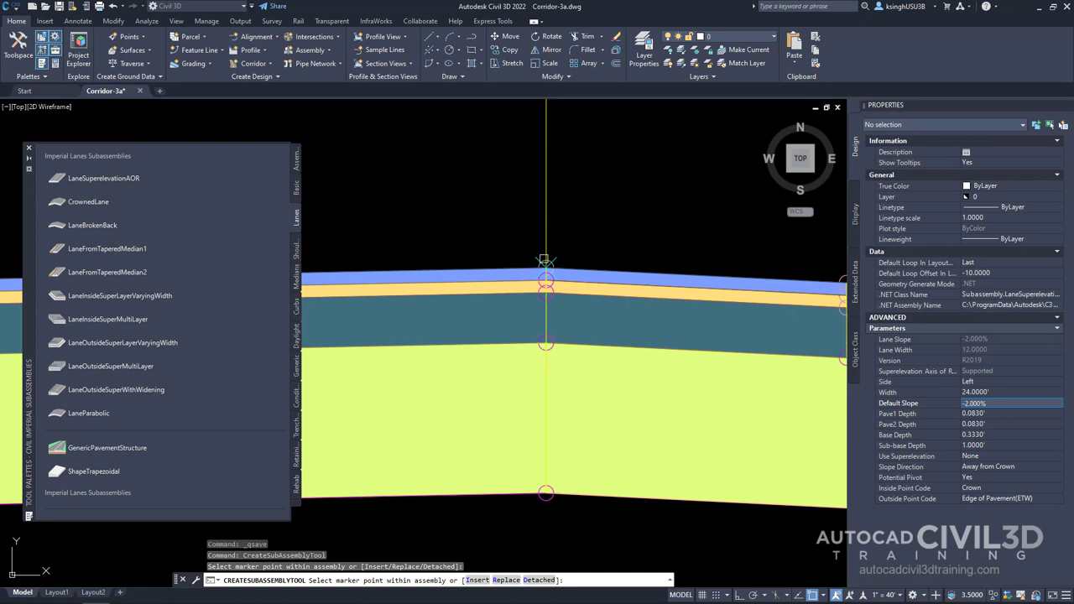
scroll(587, 228, down, 8)
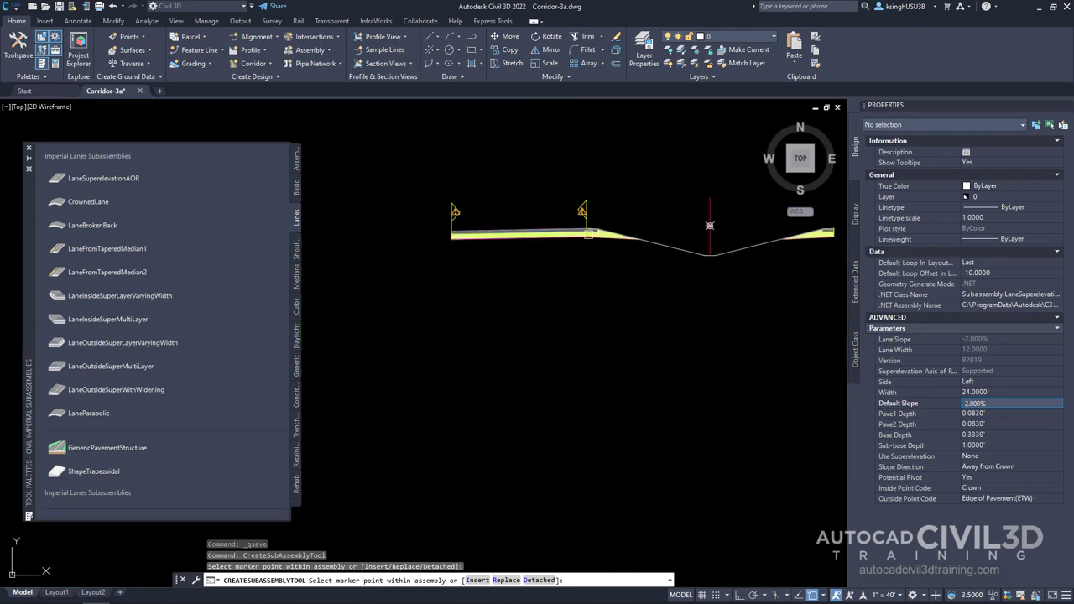
scroll(588, 235, up, 2)
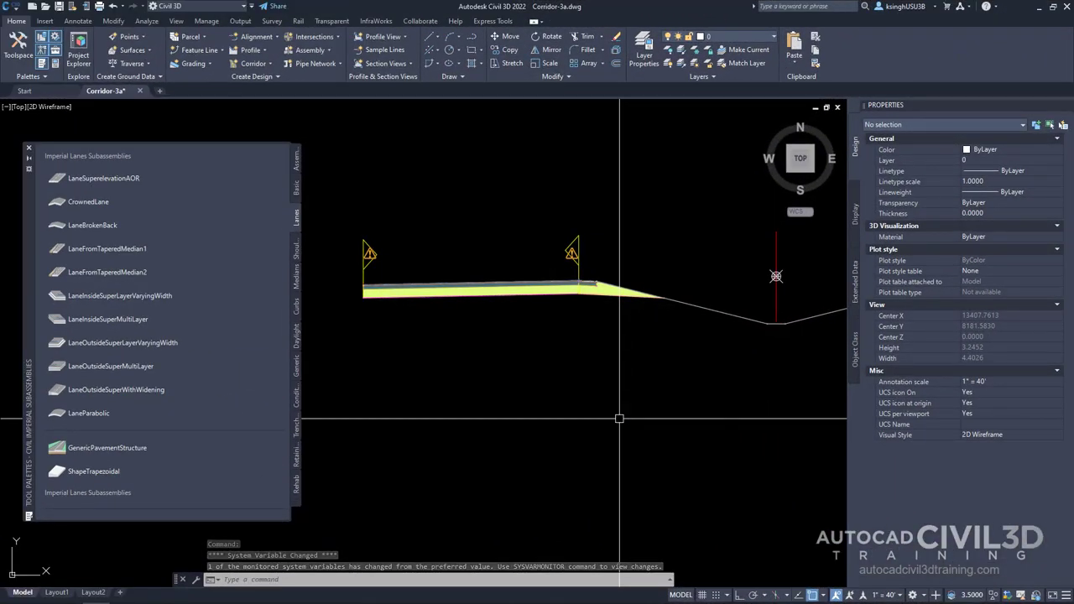
Attach a ShoulderExtendSubbase shoulder, with Use Superelevation Slope set to Left Outside Shoulder, to the top outer point of the left lane
middle_drag(621, 420, 590, 414)
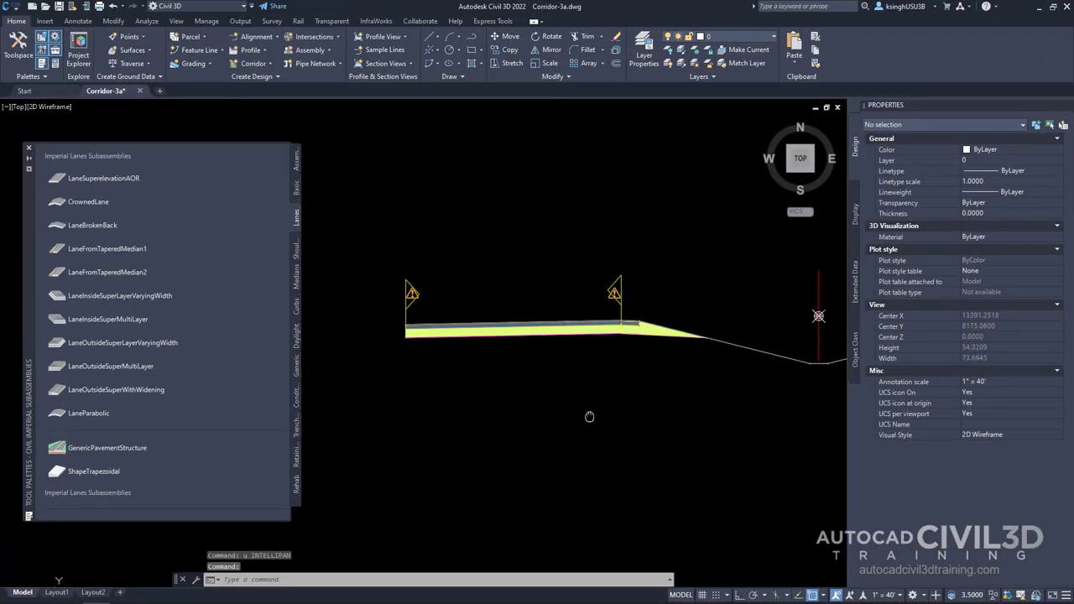
scroll(420, 353, up, 6)
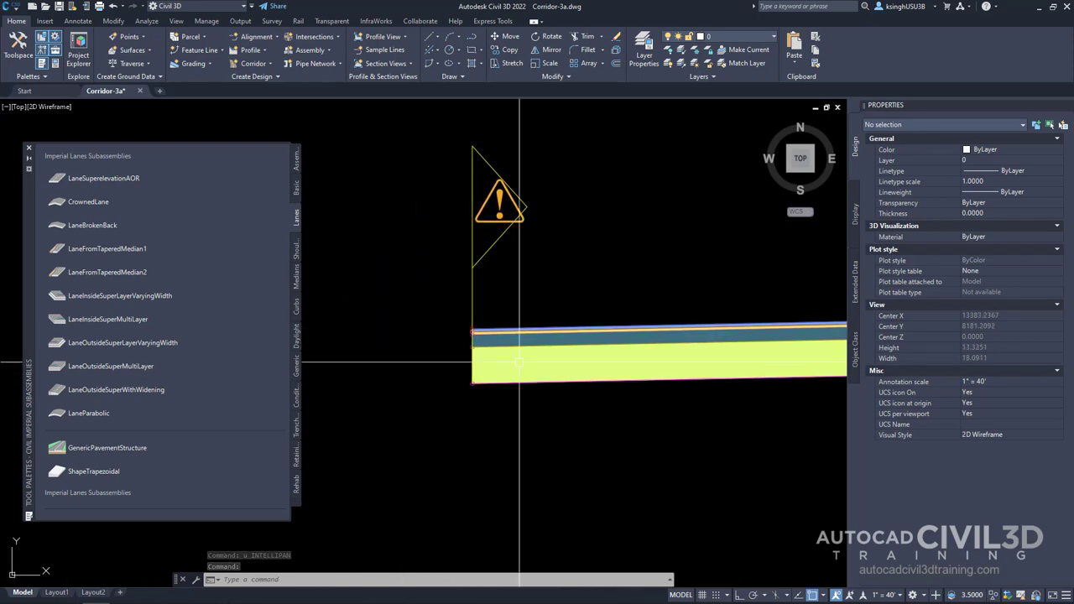
scroll(504, 344, up, 8)
middle_drag(536, 347, 544, 352)
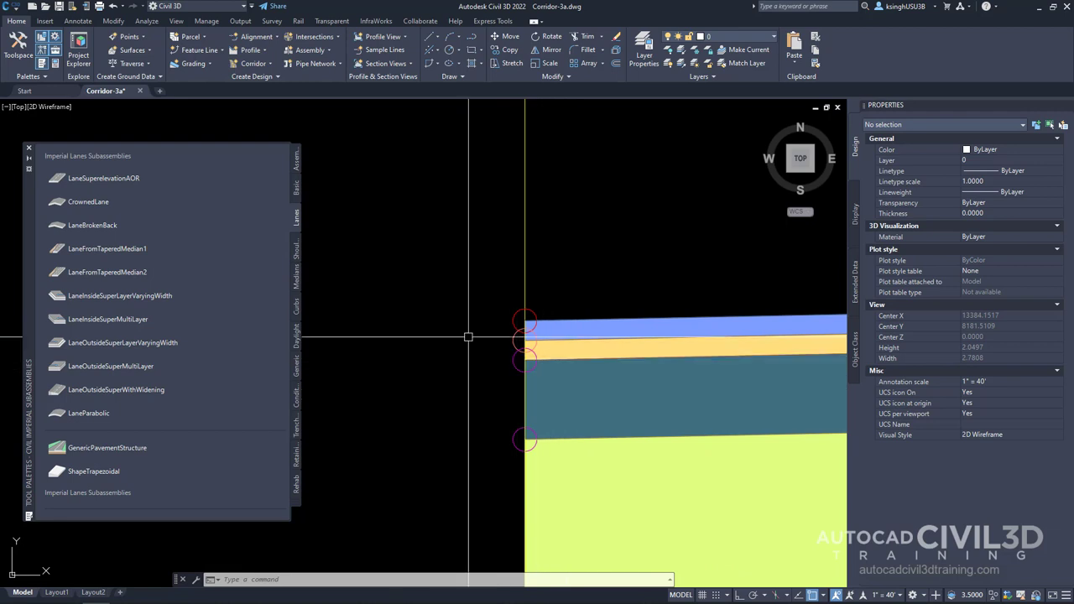
click(295, 253)
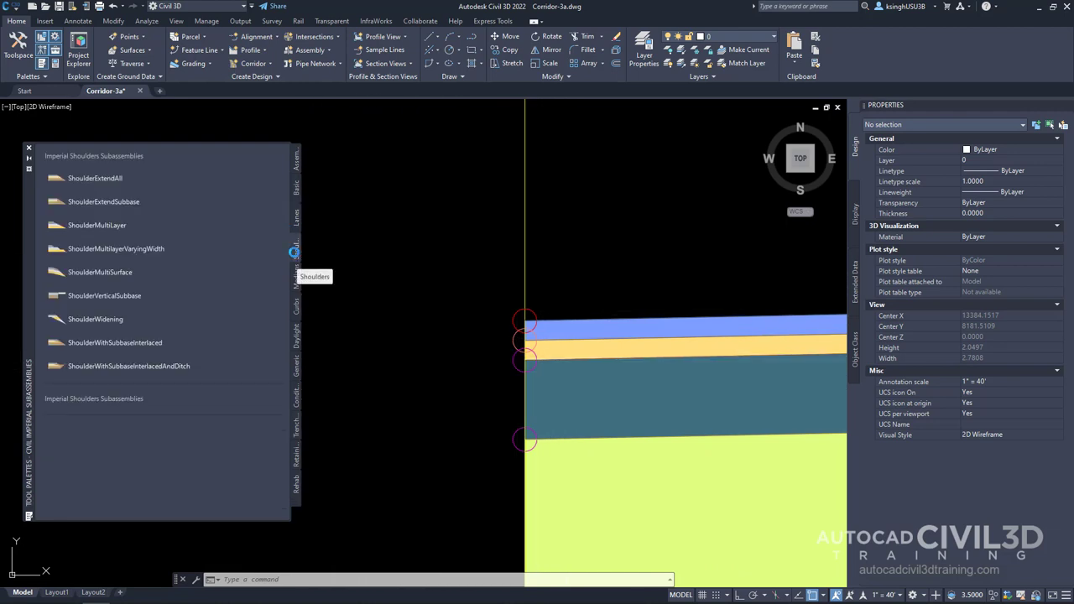
click(179, 201)
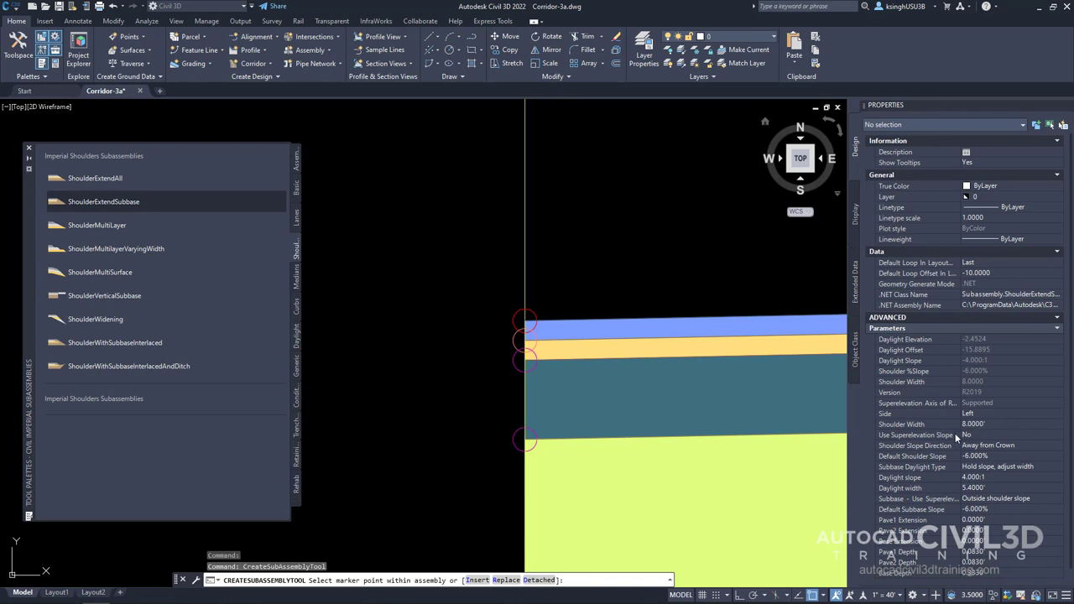
click(969, 435)
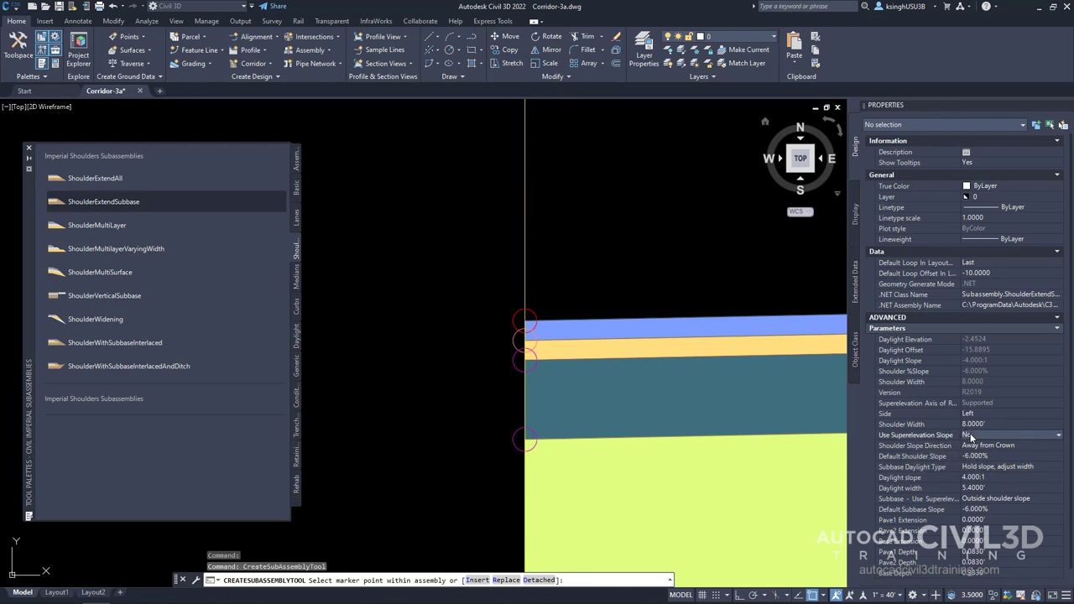
click(985, 435)
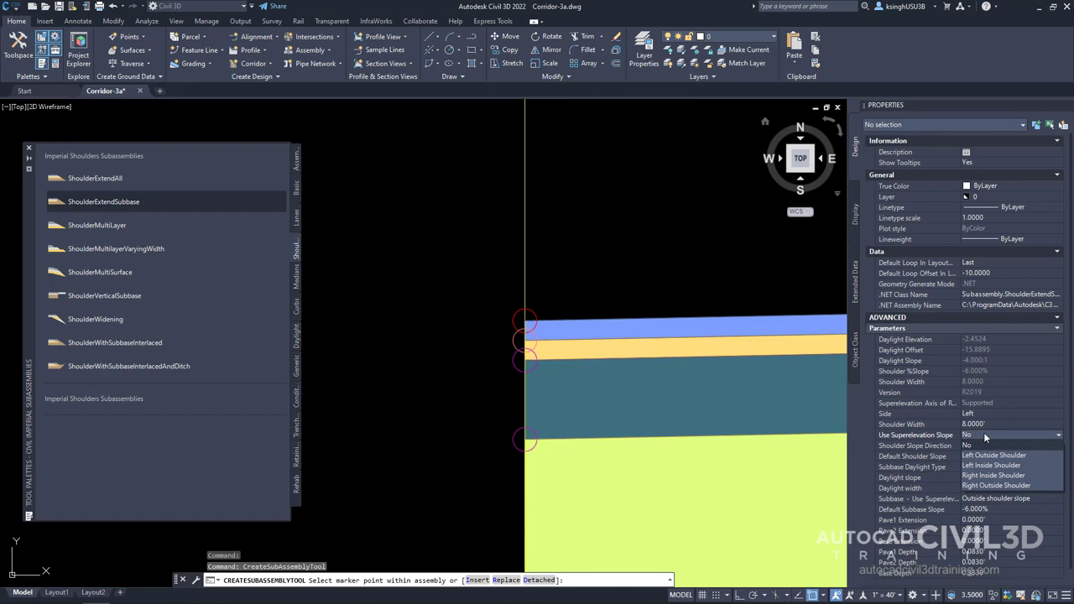
click(1022, 457)
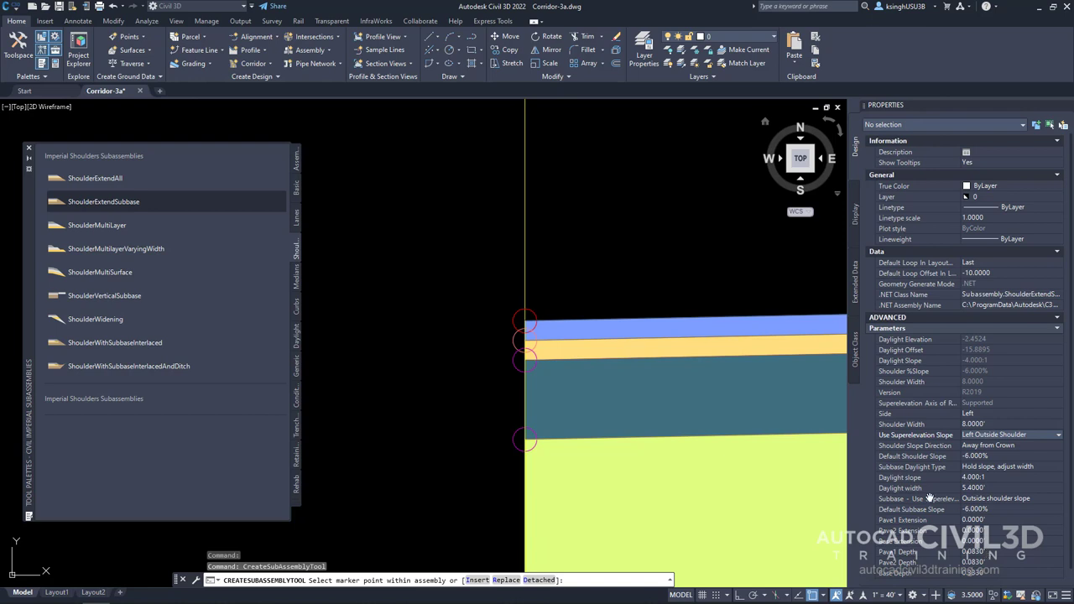
click(514, 314)
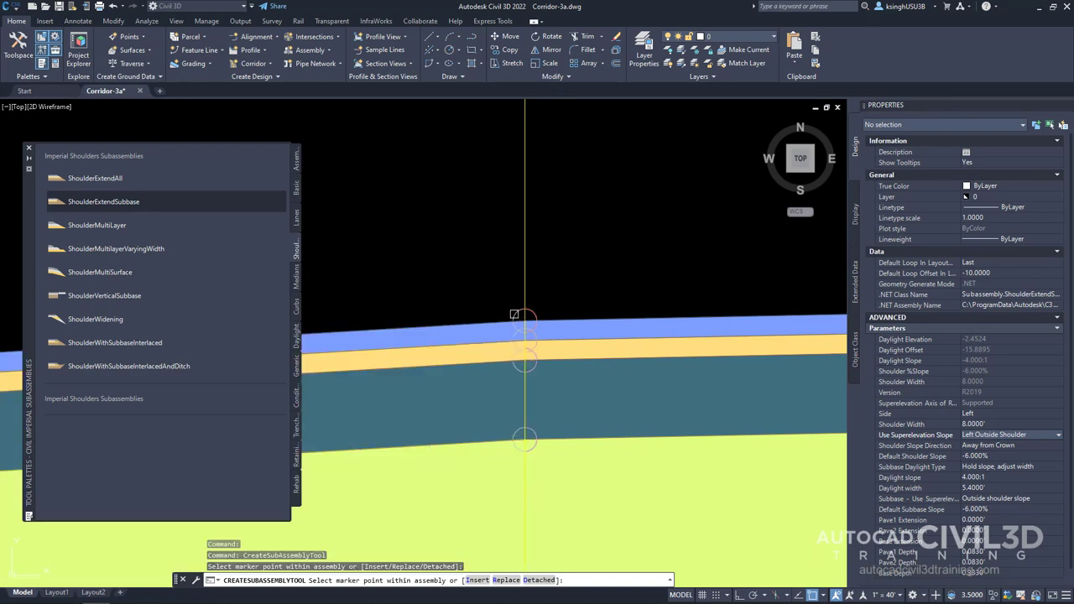
scroll(595, 294, down, 5)
scroll(599, 293, down, 3)
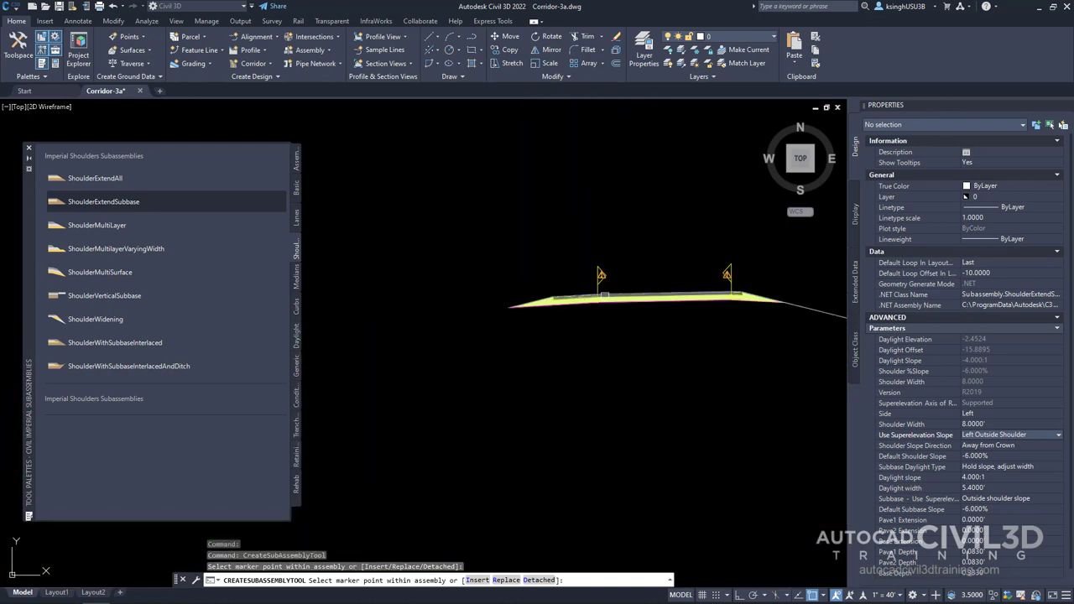
middle_drag(549, 311, 552, 363)
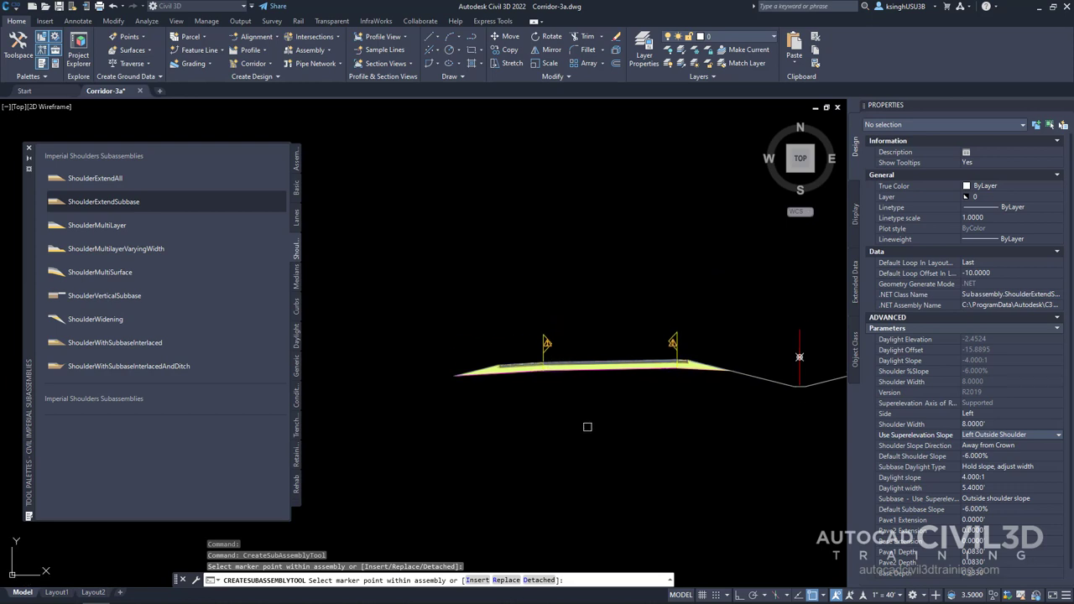
key(Escape)
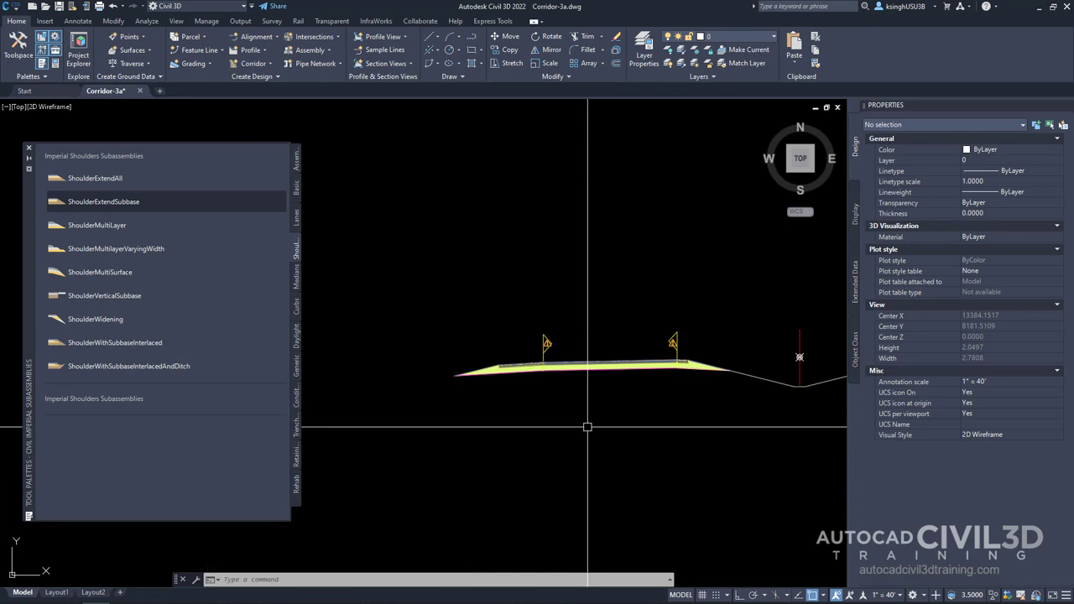
Examine the help page for the DaylightStandard subassembly, including its cut and fill diagrams and attachment notes, and close it
scroll(451, 377, up, 8)
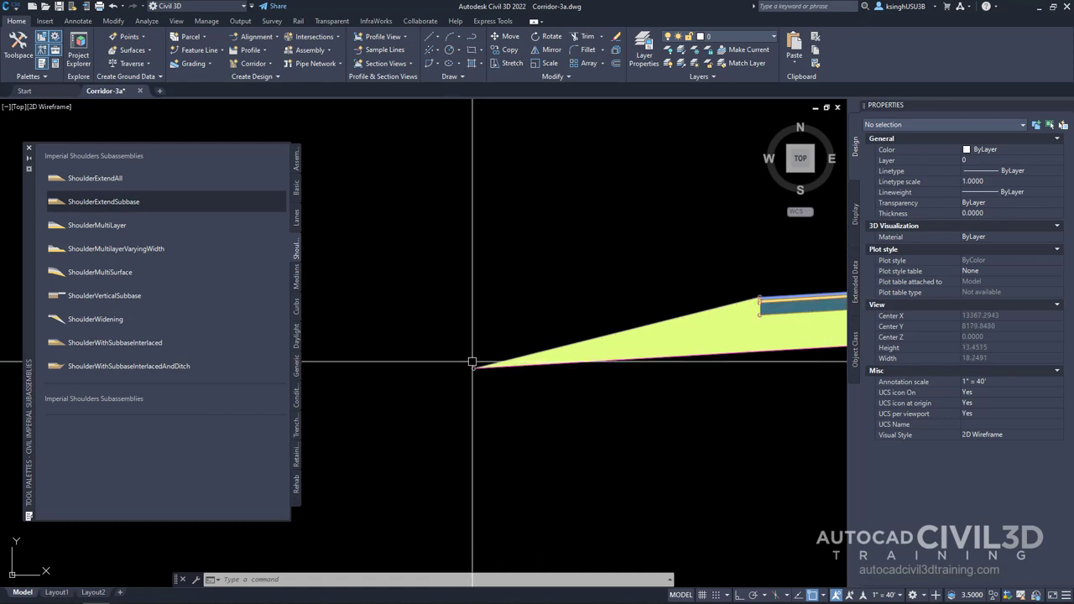
scroll(512, 344, up, 5)
mouse_move(501, 299)
middle_down()
mouse_move(609, 343)
mouse_move(604, 352)
middle_up()
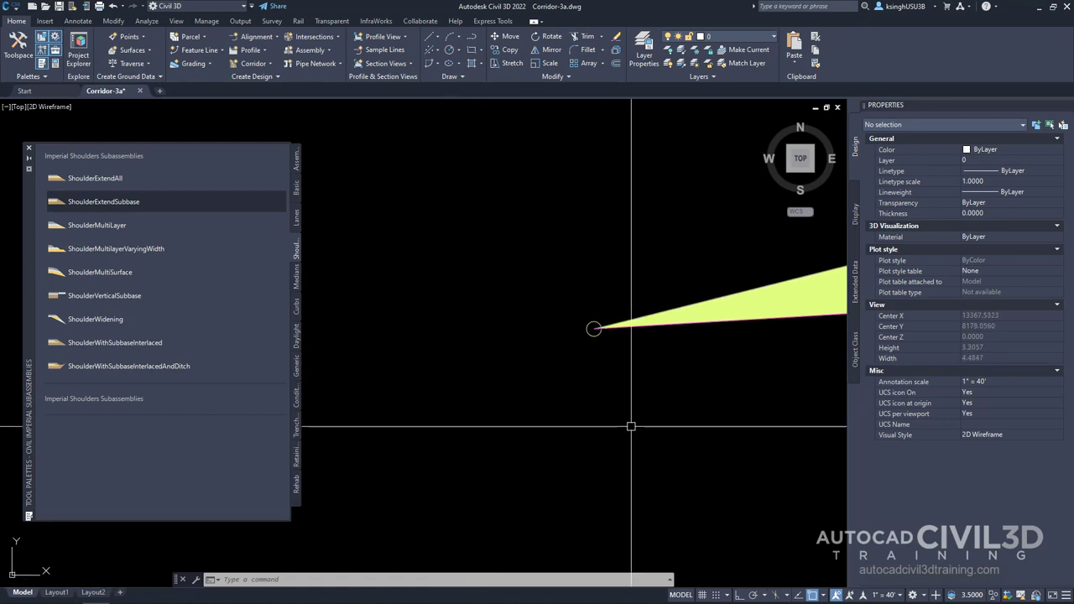
click(294, 343)
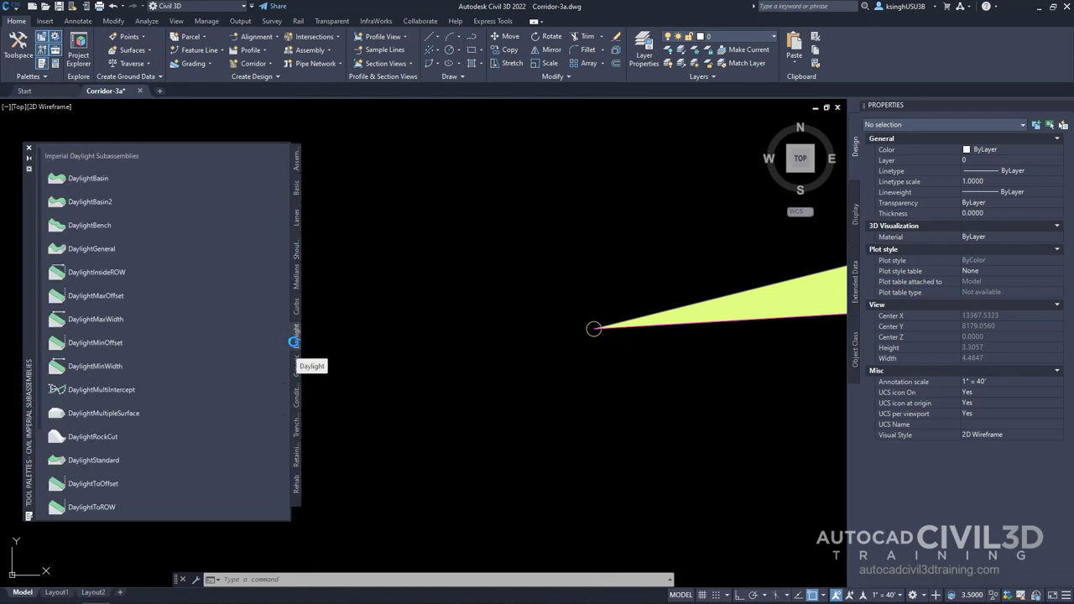
right_click(106, 463)
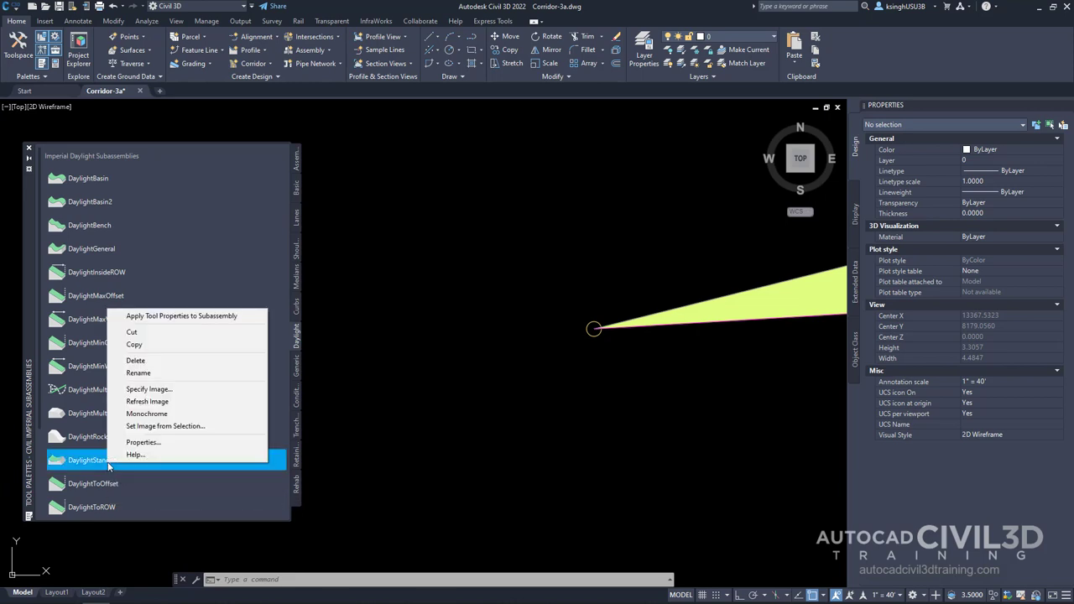
click(137, 454)
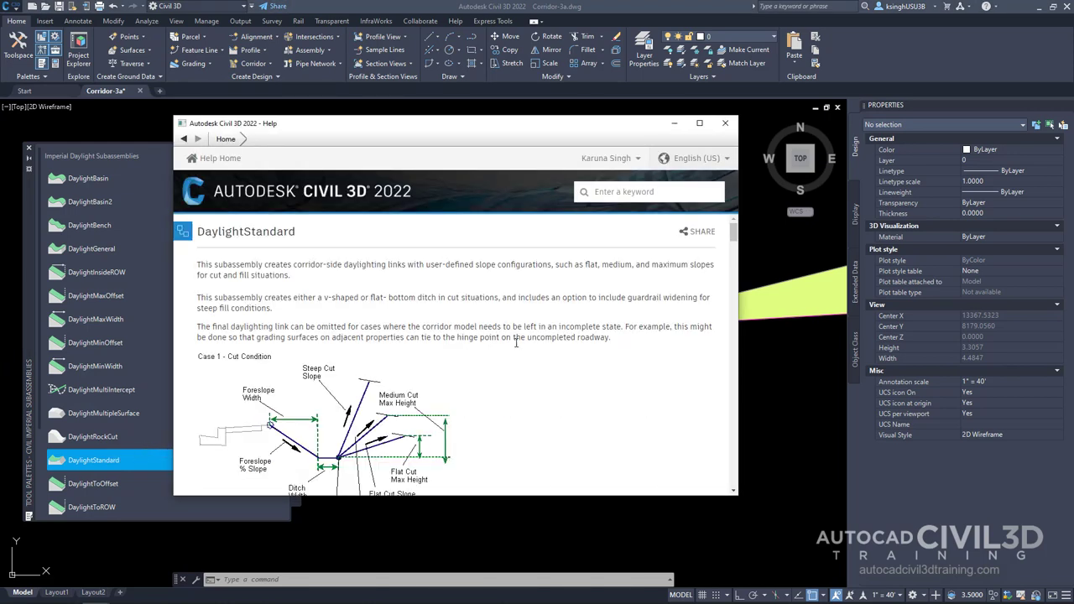
scroll(516, 343, down, 3)
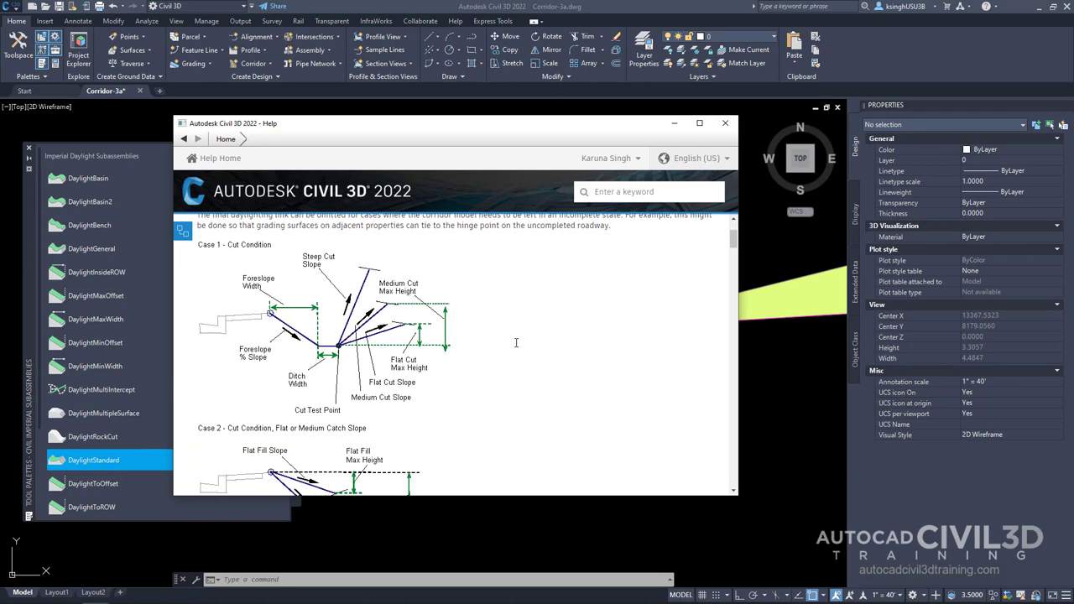
scroll(516, 342, down, 5)
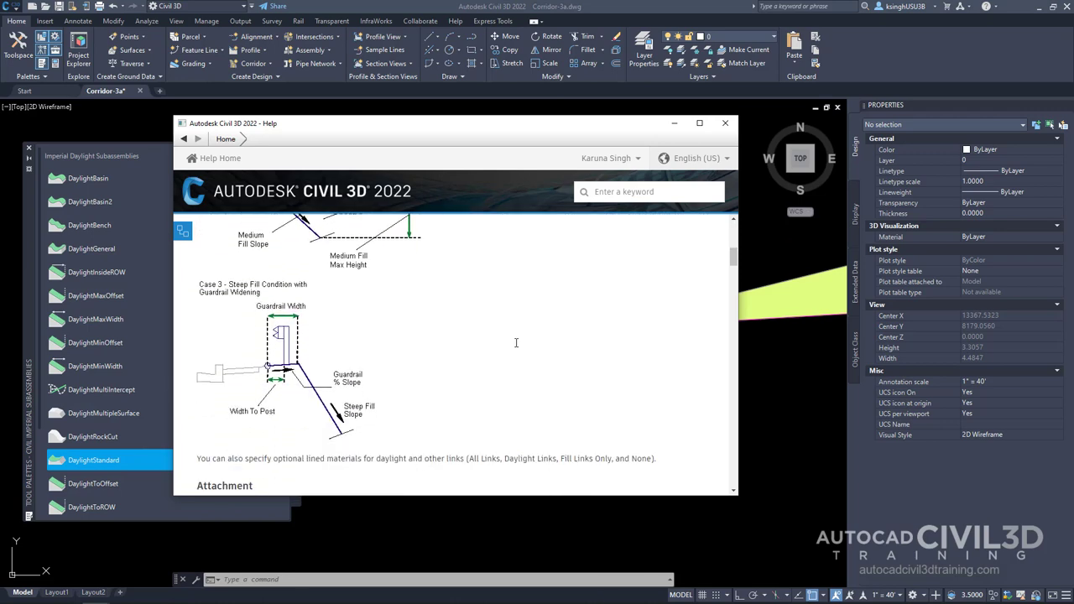
scroll(516, 342, down, 2)
scroll(516, 342, down, 5)
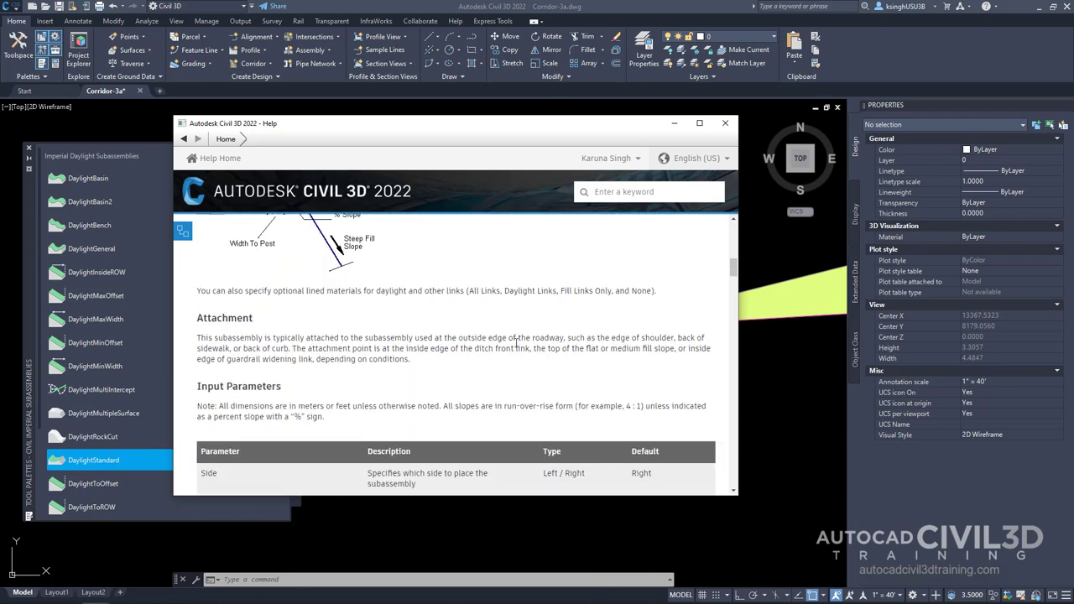
scroll(516, 342, up, 12)
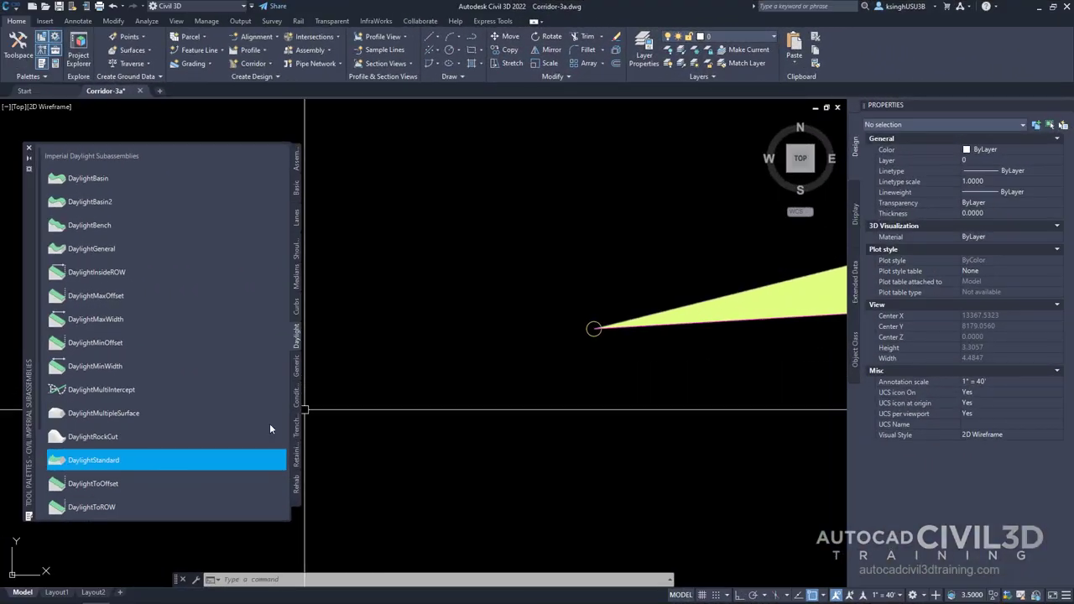
Attach the DaylightStandard subassembly to the outermost point of the left outside shoulder with its default parameters
click(108, 463)
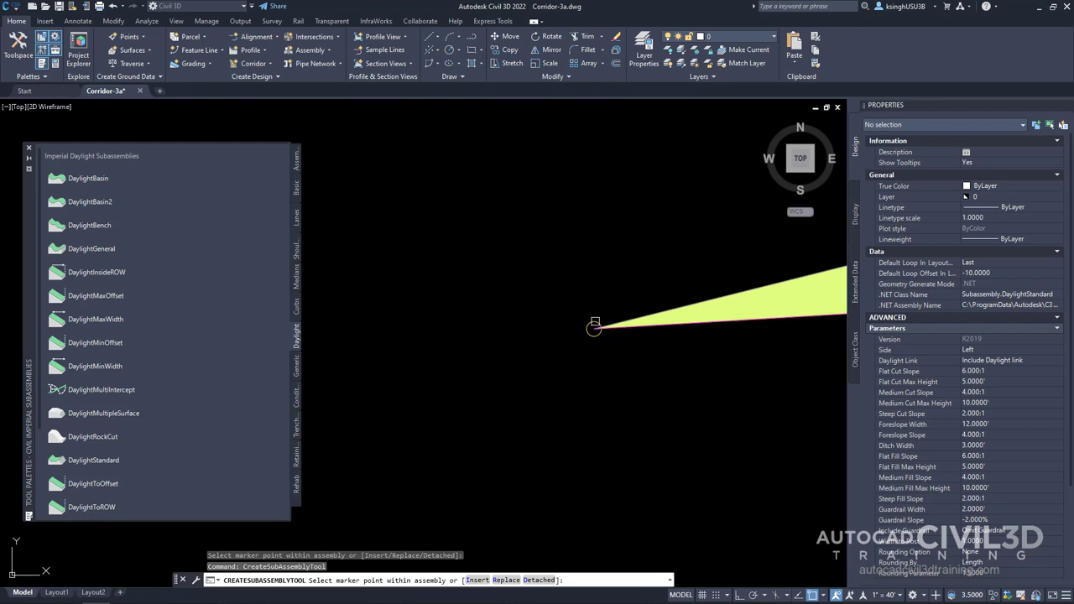
click(594, 326)
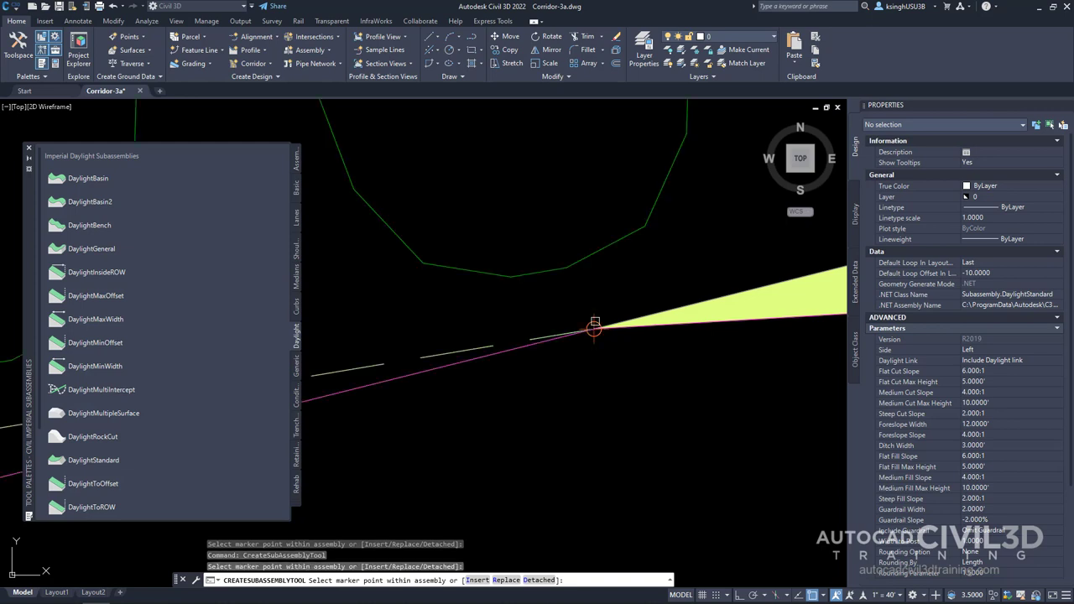
scroll(602, 387, down, 2)
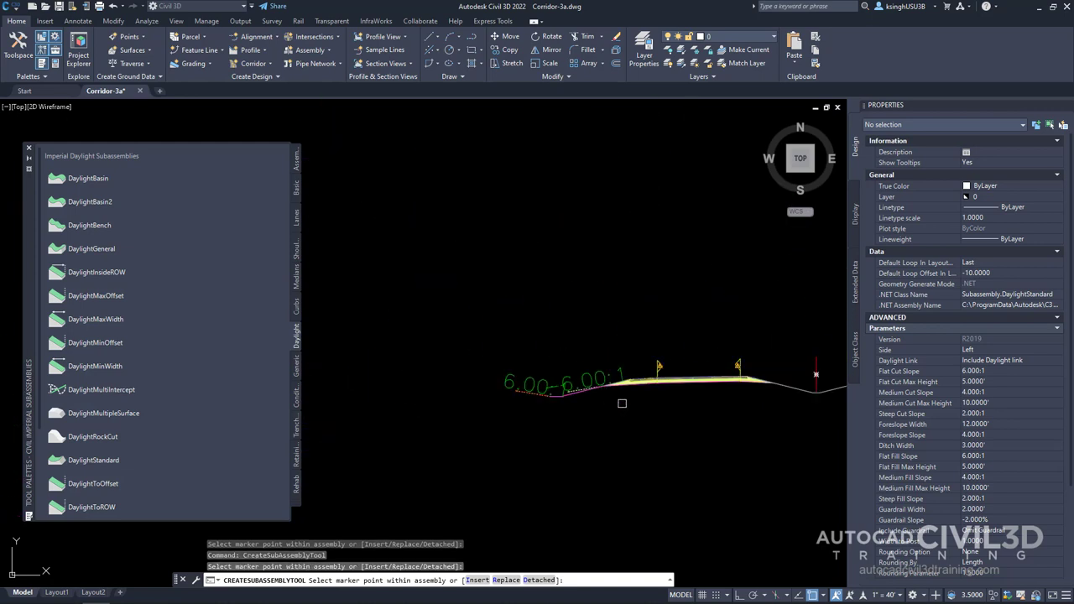
scroll(568, 403, up, 2)
scroll(568, 391, down, 1)
scroll(570, 394, down, 1)
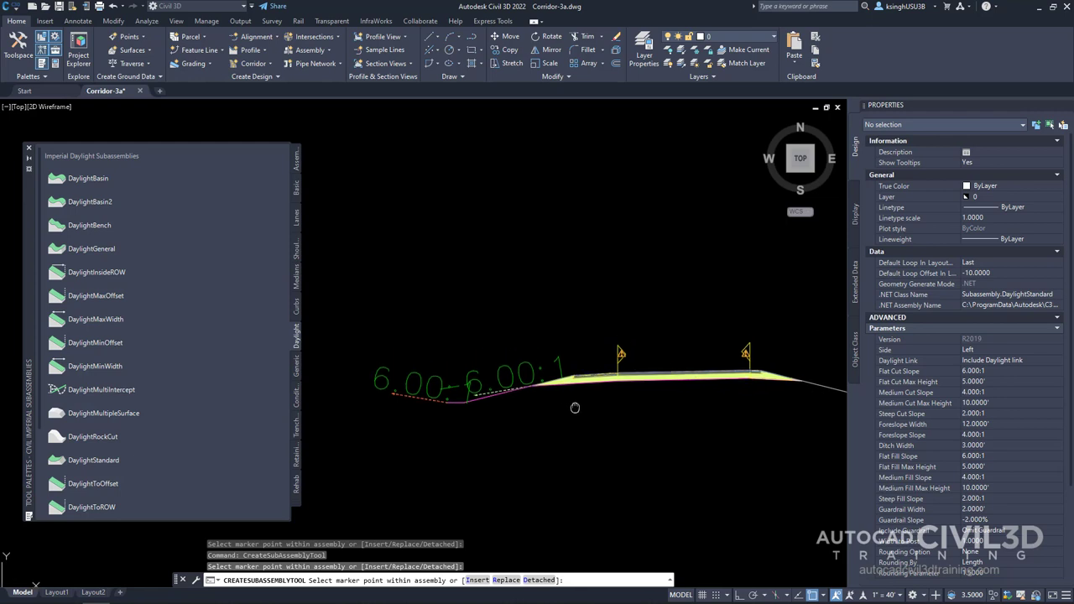
scroll(571, 404, up, 1)
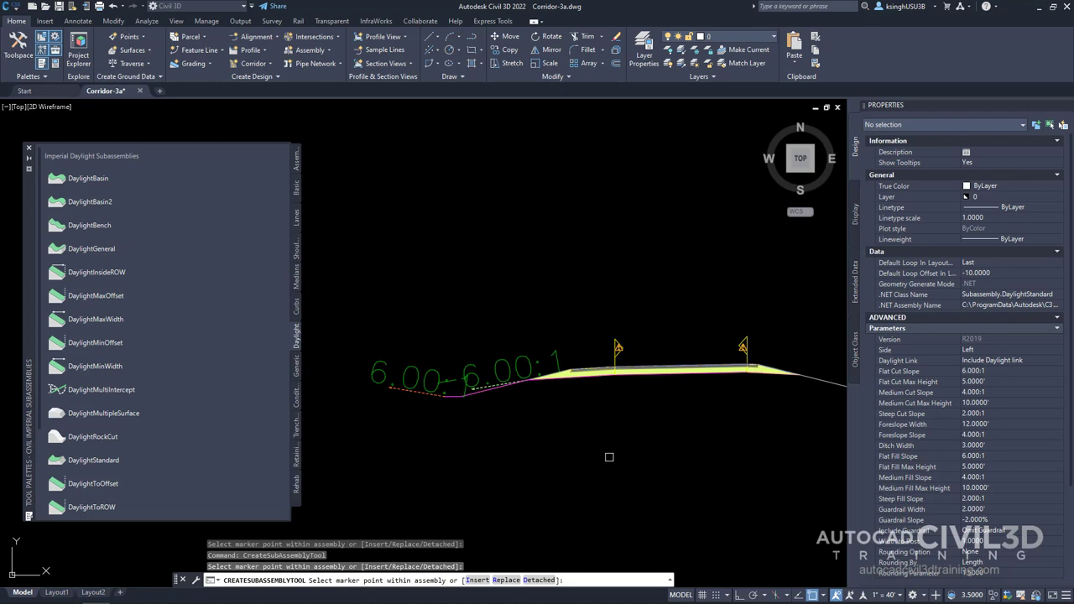
key(Escape)
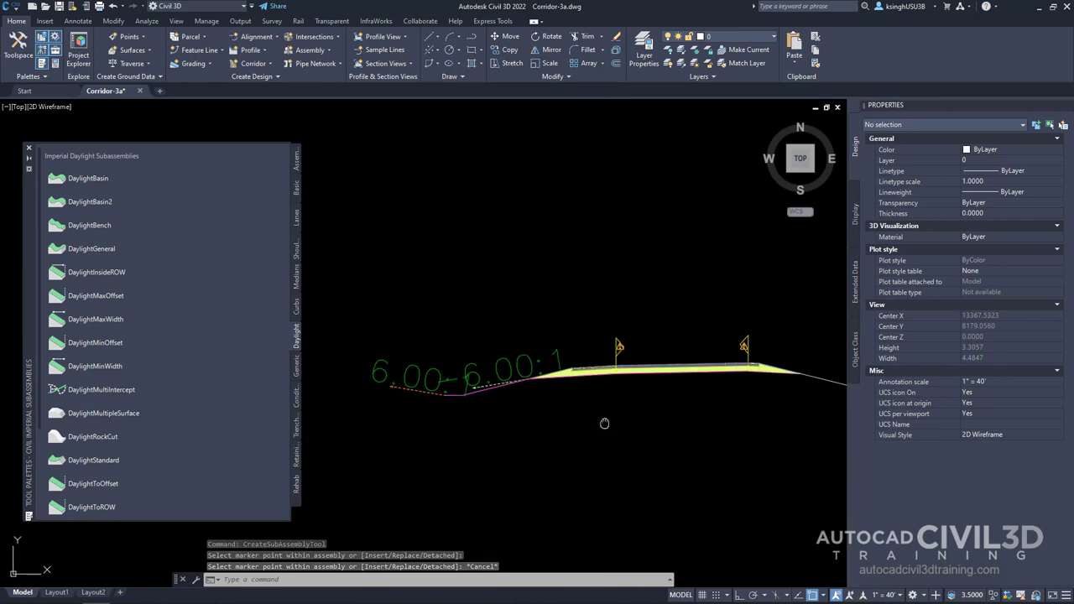
Close the subassembly tool palettes to clear the drawing area around the assembly
scroll(607, 427, down, 3)
scroll(603, 413, up, 1)
middle_drag(604, 413, 588, 412)
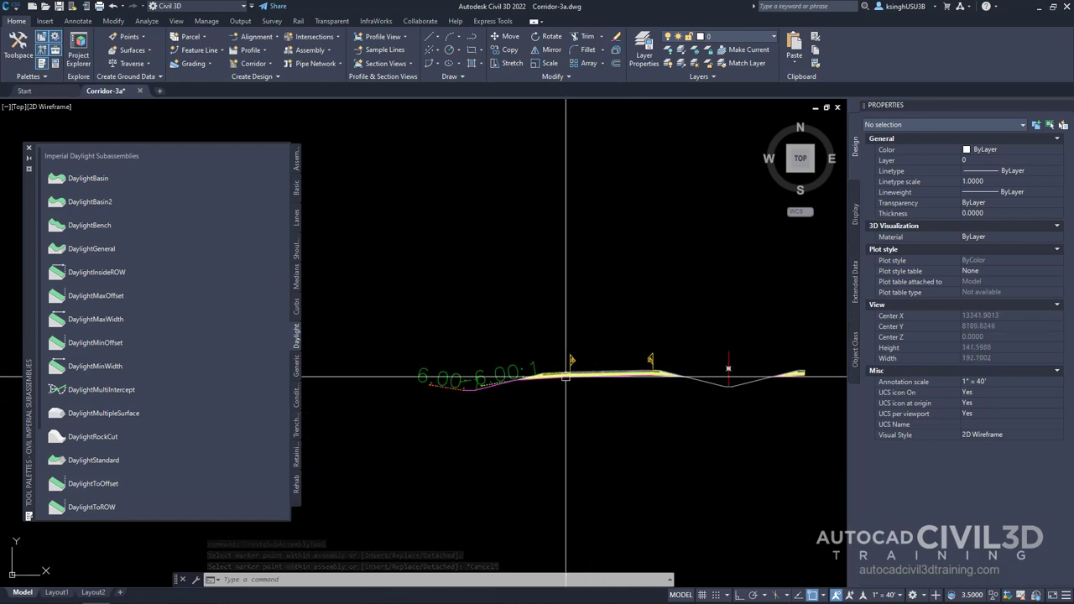
click(30, 150)
middle_drag(542, 429, 374, 387)
scroll(383, 383, up, 1)
scroll(425, 379, down, 1)
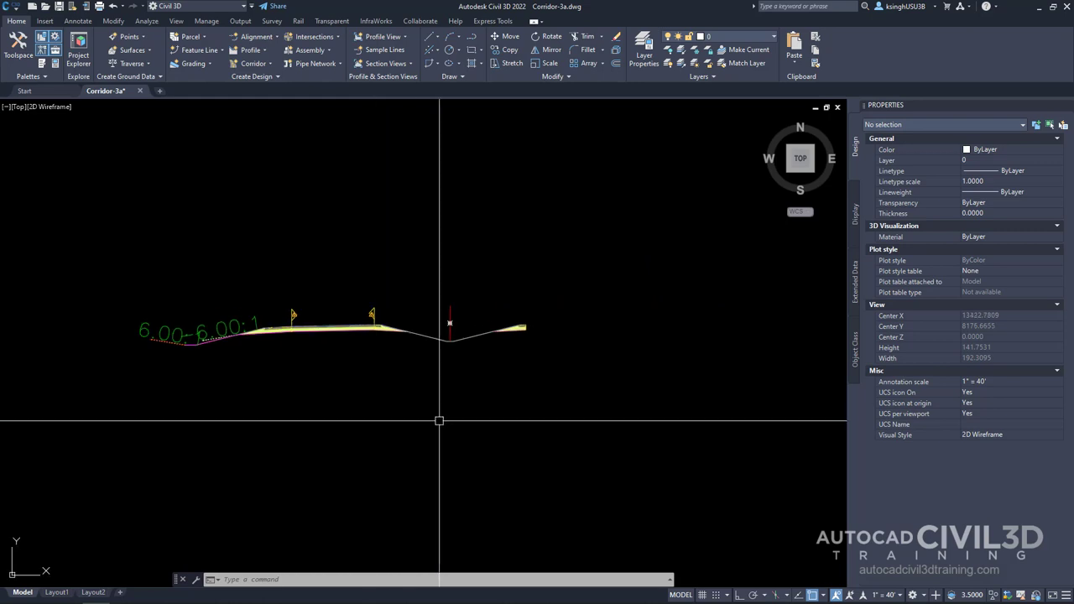
Mirror the left daylight, outside shoulder and lane subassemblies onto the top outer point of the median's right shoulder
click(201, 342)
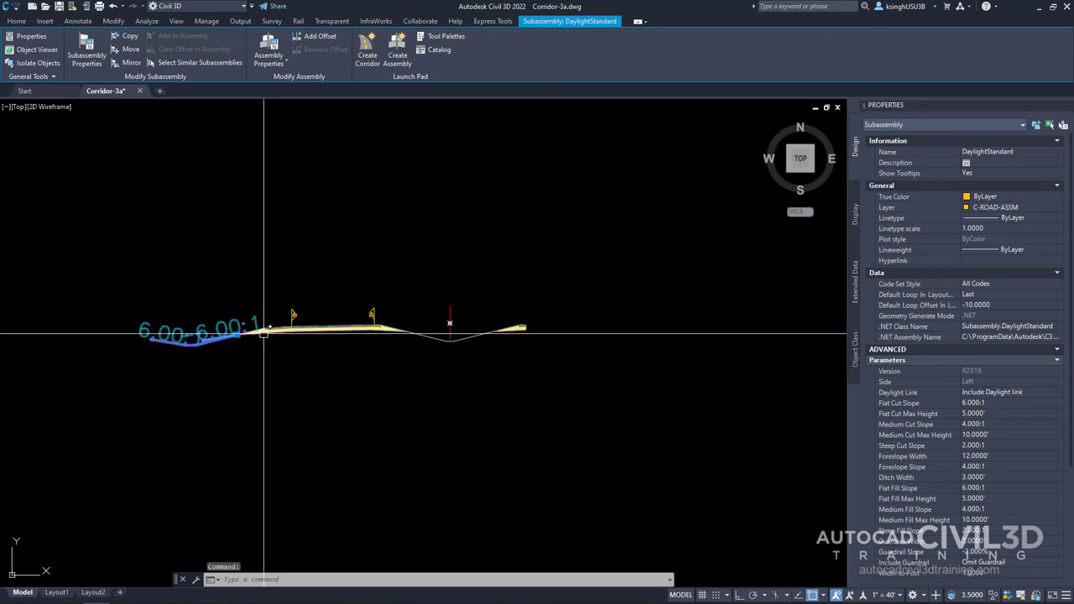
click(290, 333)
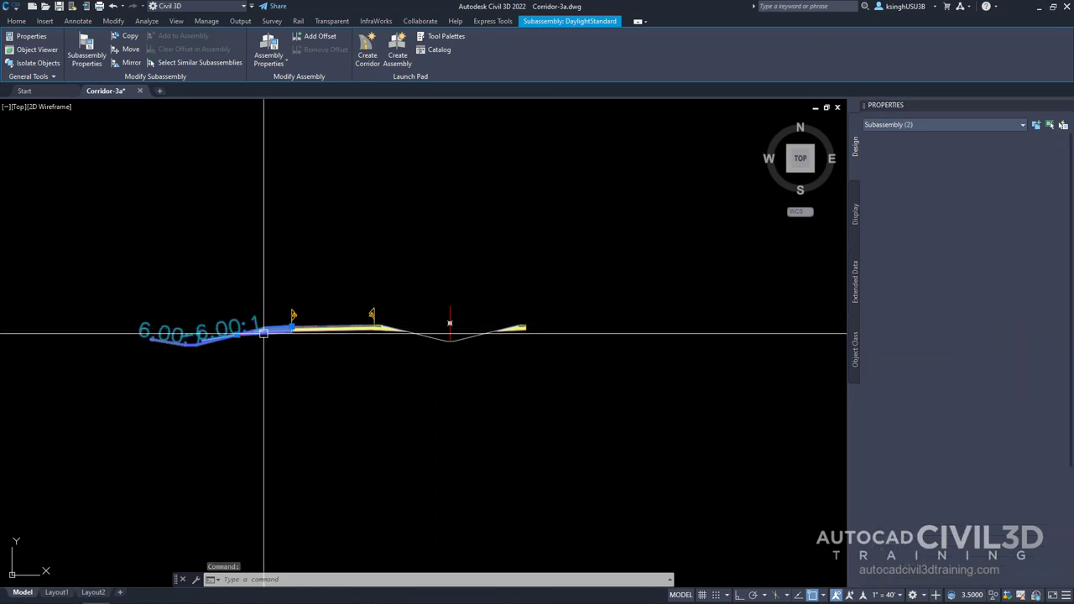
click(322, 328)
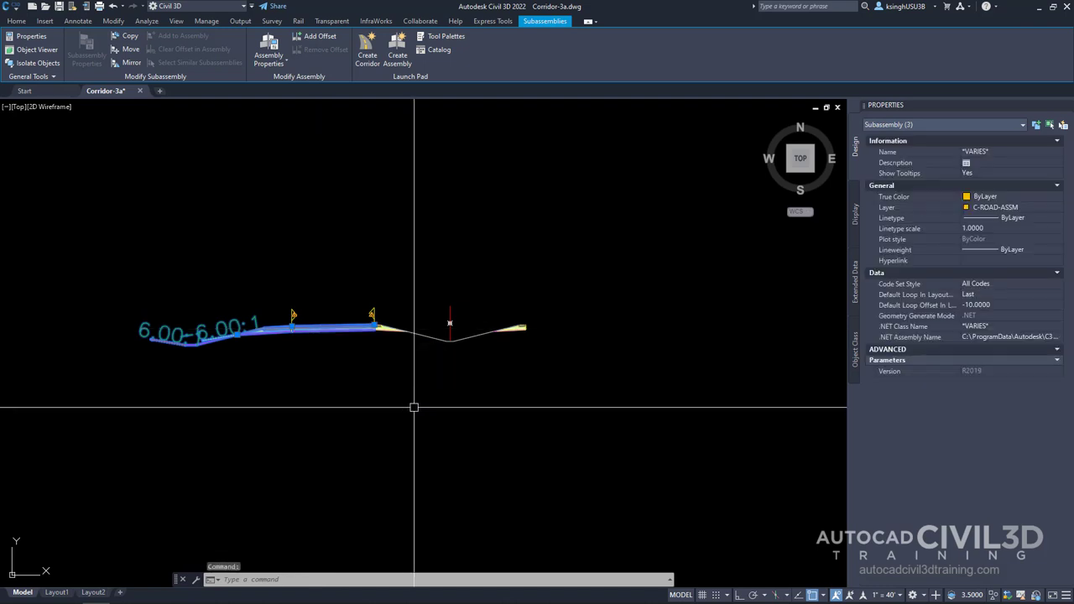
right_click(414, 407)
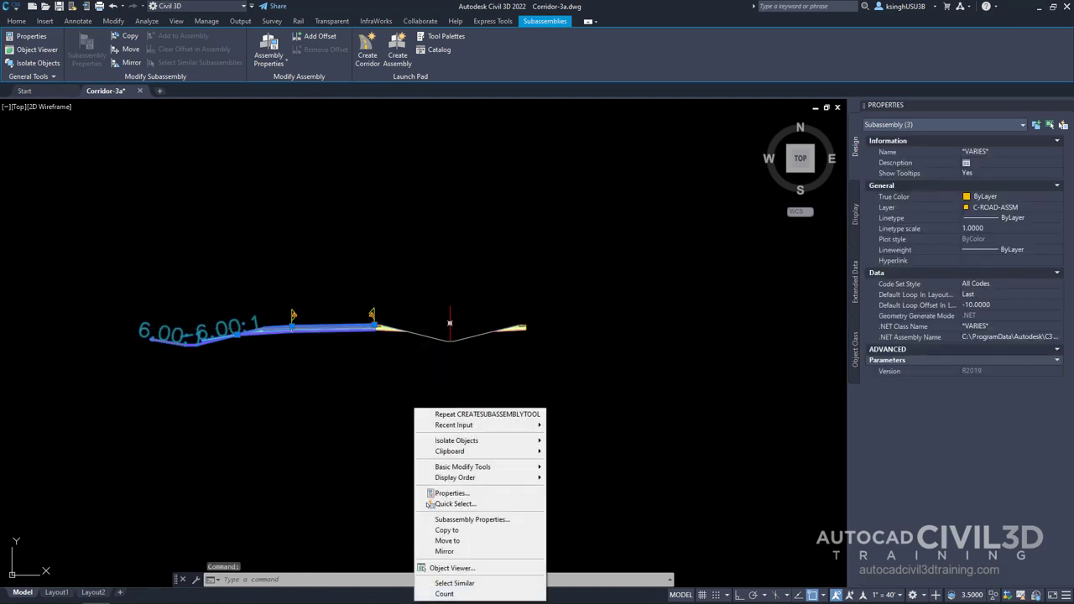
click(460, 553)
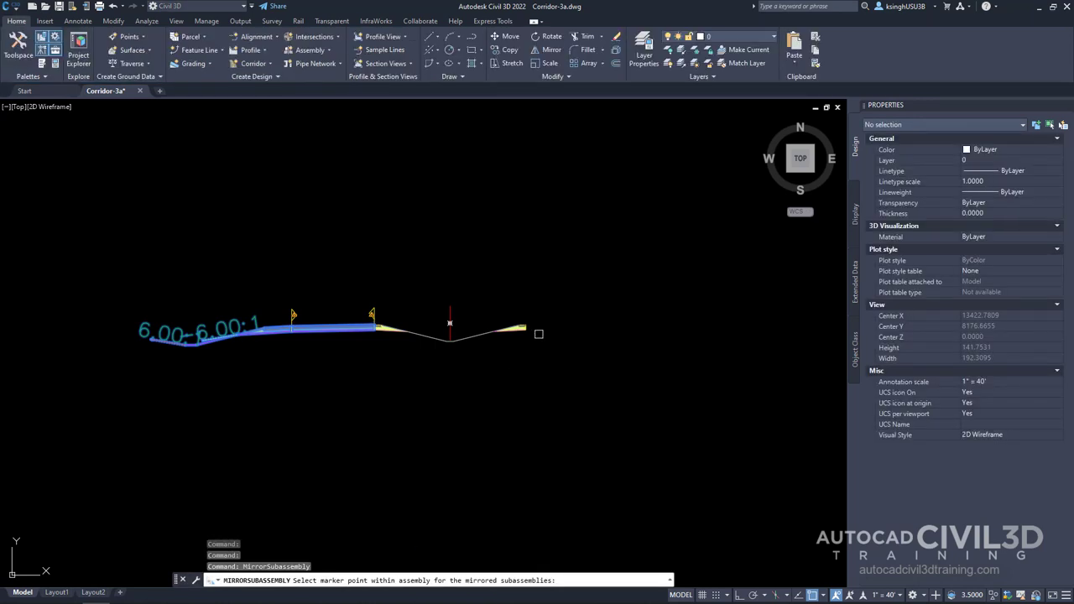
scroll(537, 334, up, 5)
scroll(482, 266, up, 7)
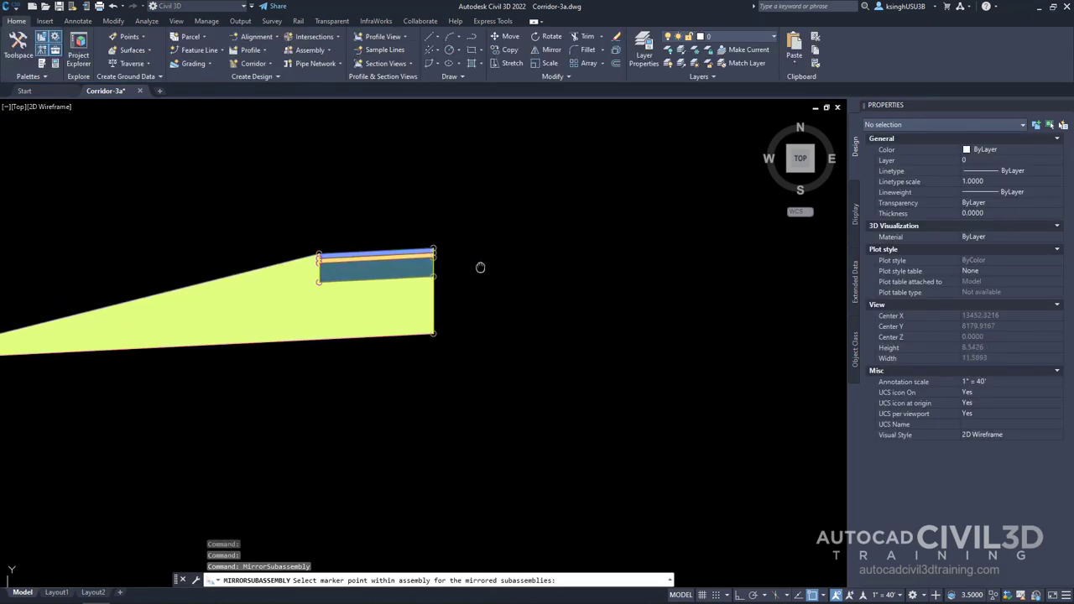
middle_drag(468, 296, 488, 325)
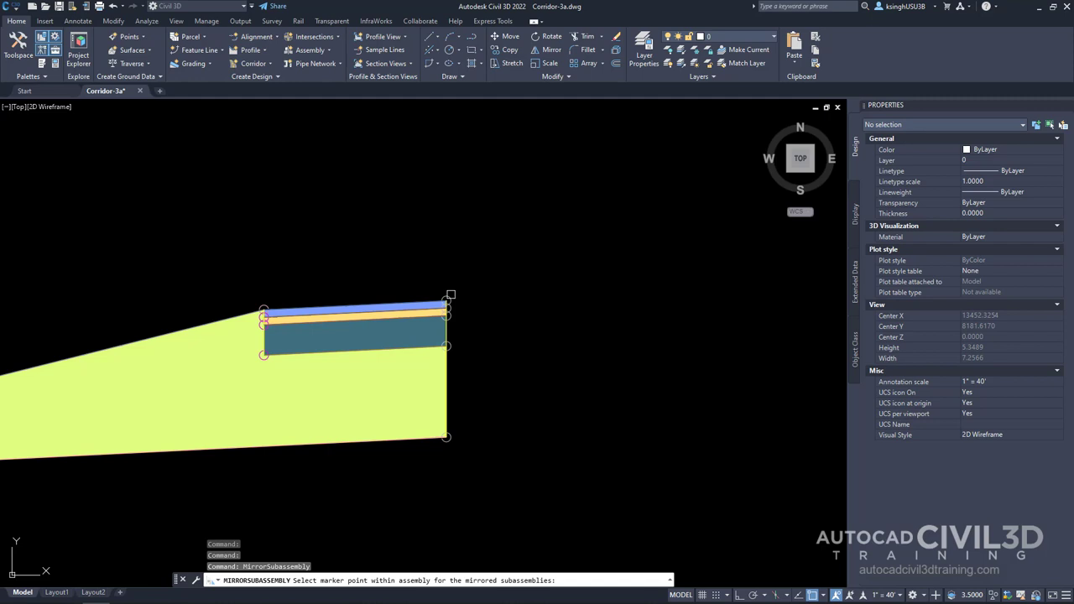
click(451, 296)
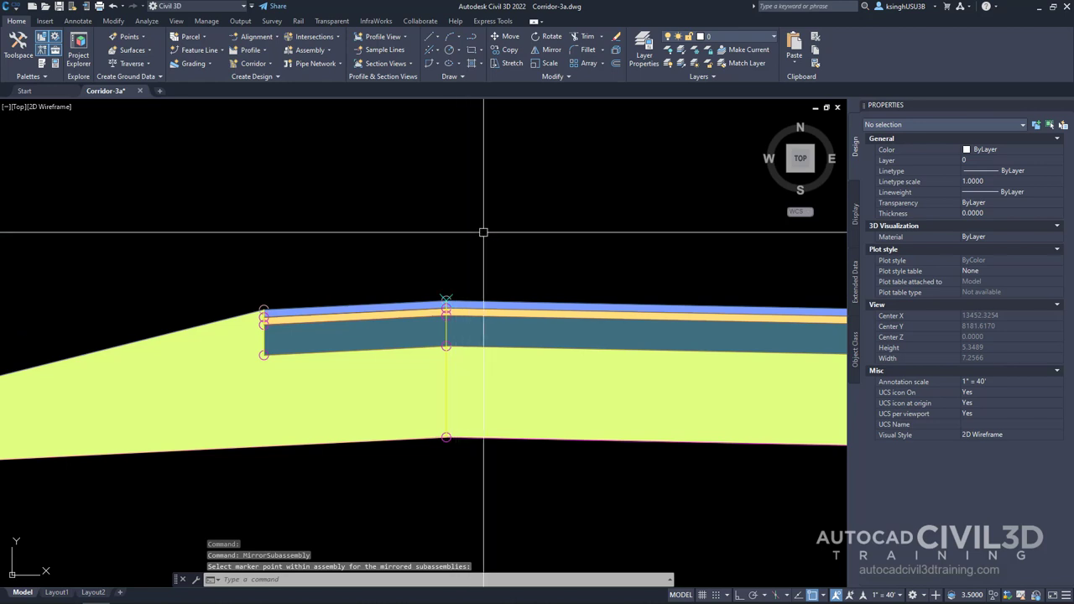
scroll(482, 238, down, 2)
scroll(483, 238, down, 8)
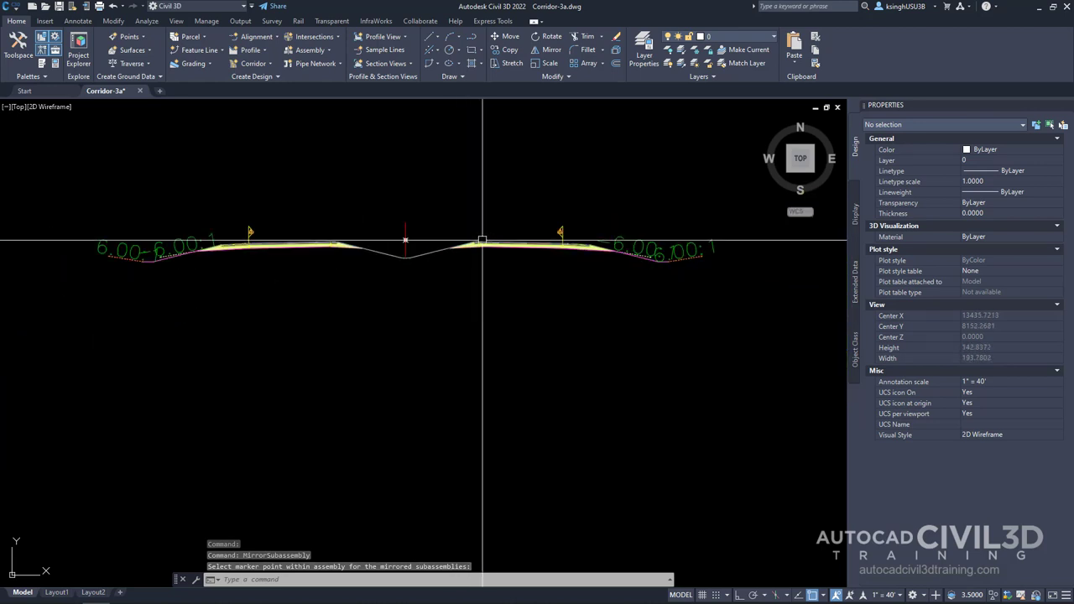
middle_drag(479, 240, 481, 353)
scroll(453, 338, up, 2)
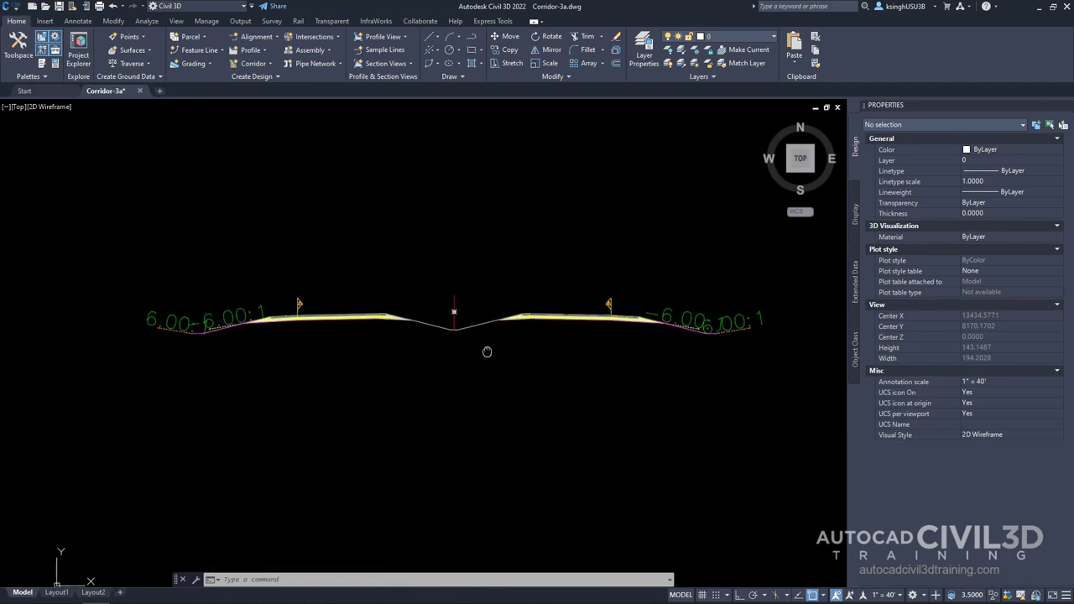